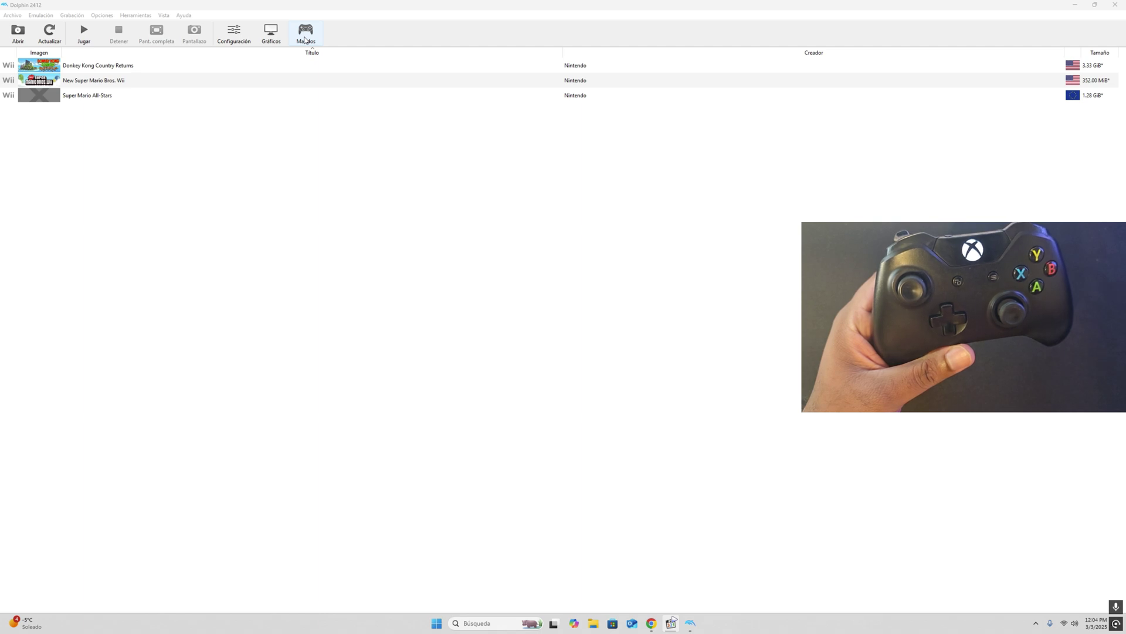
Step: Open the configuration of Wii Remote 1 and set its input device to XInput/0/Gamepad
left_click(304, 40)
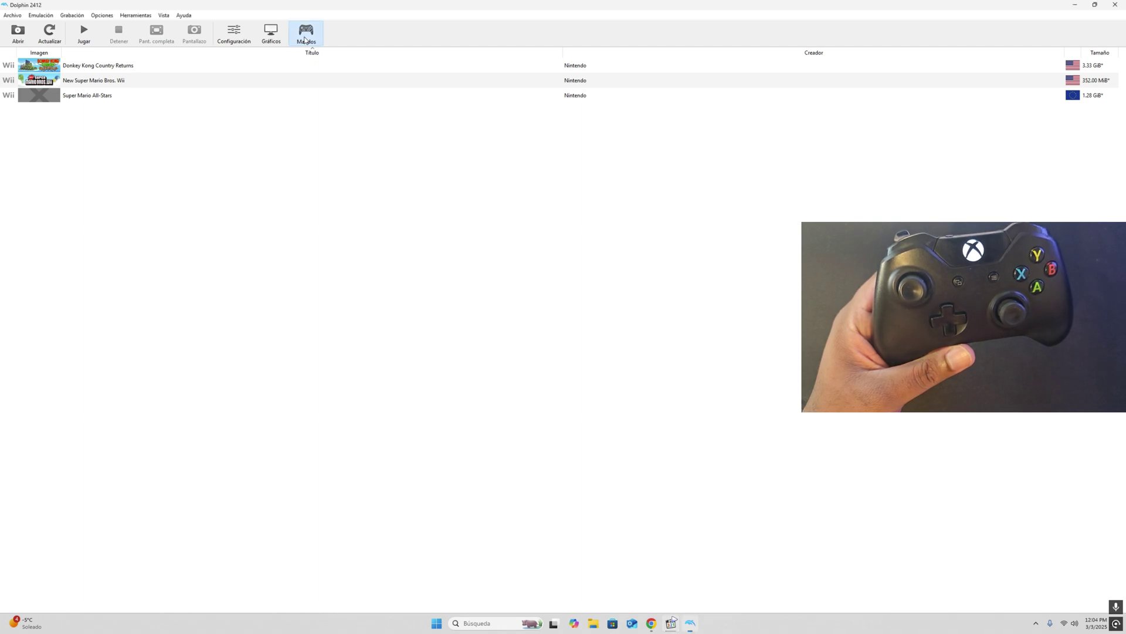
left_click(639, 296)
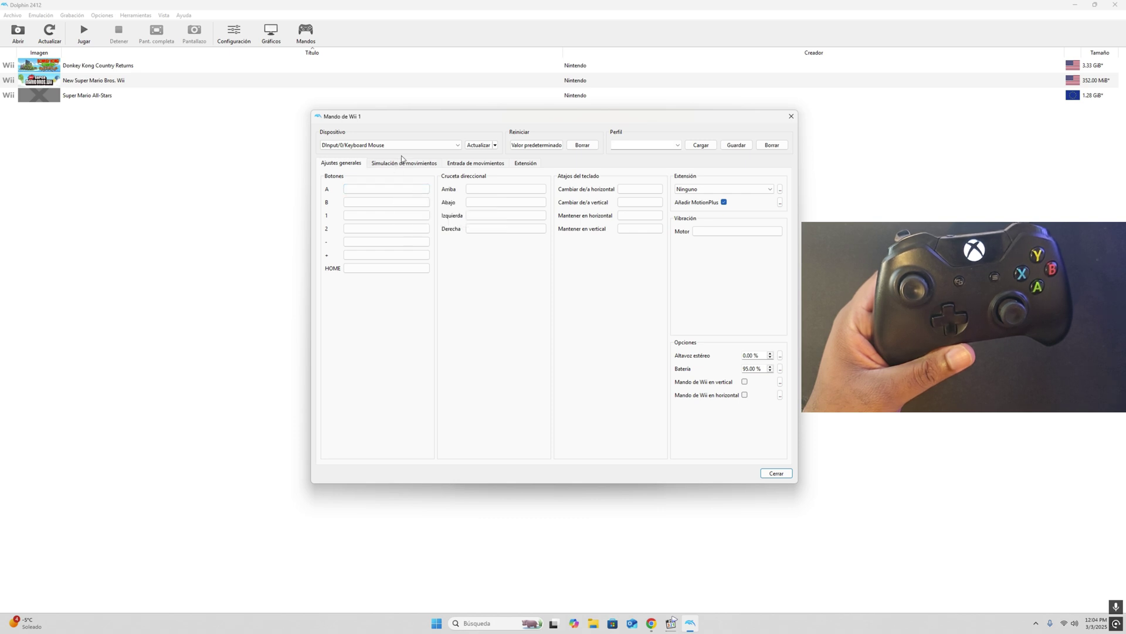
left_click(418, 143)
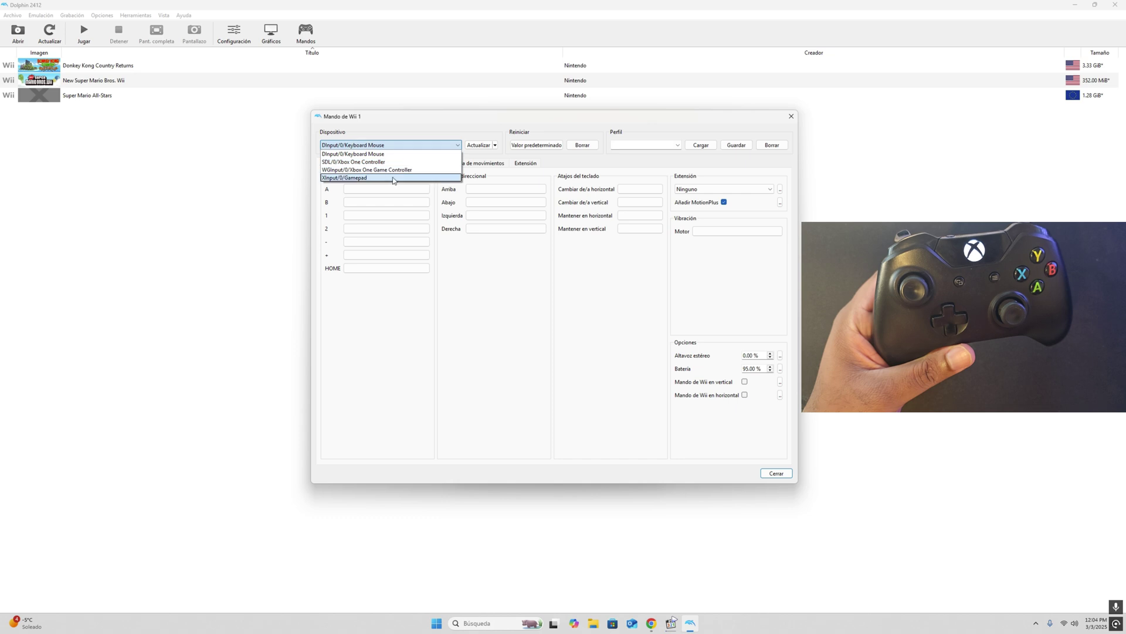
left_click(393, 179)
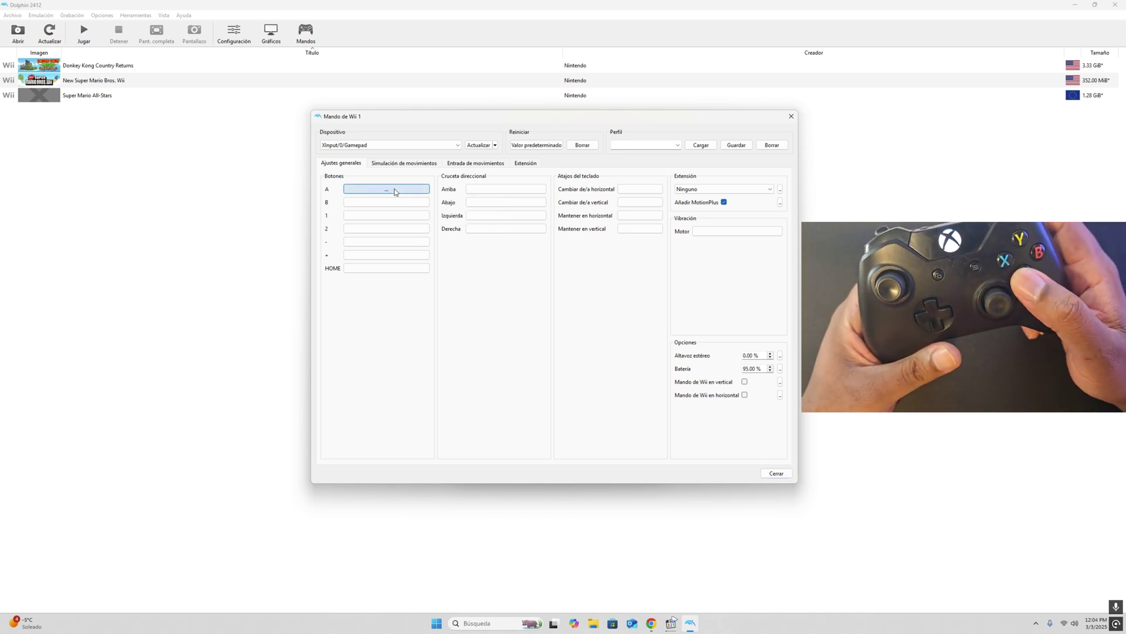
Step: Map Wii Remote button A to Button A, B to Button X, 1 to Button Y, 2 to Button B, - to Back and + to Start
left_click(394, 188)
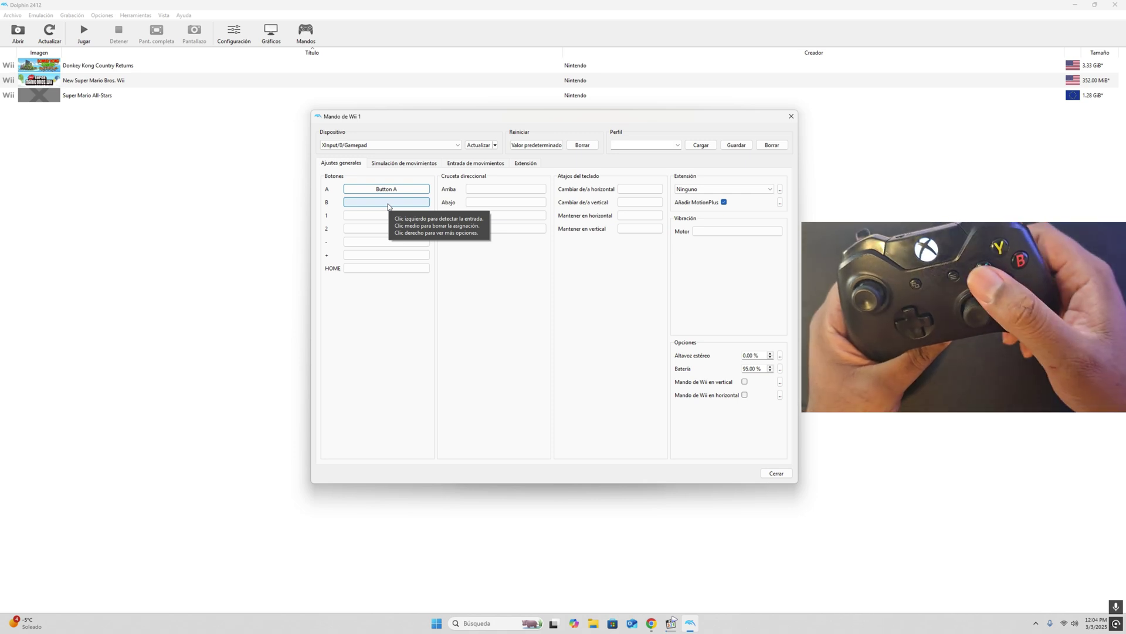
left_click(387, 205)
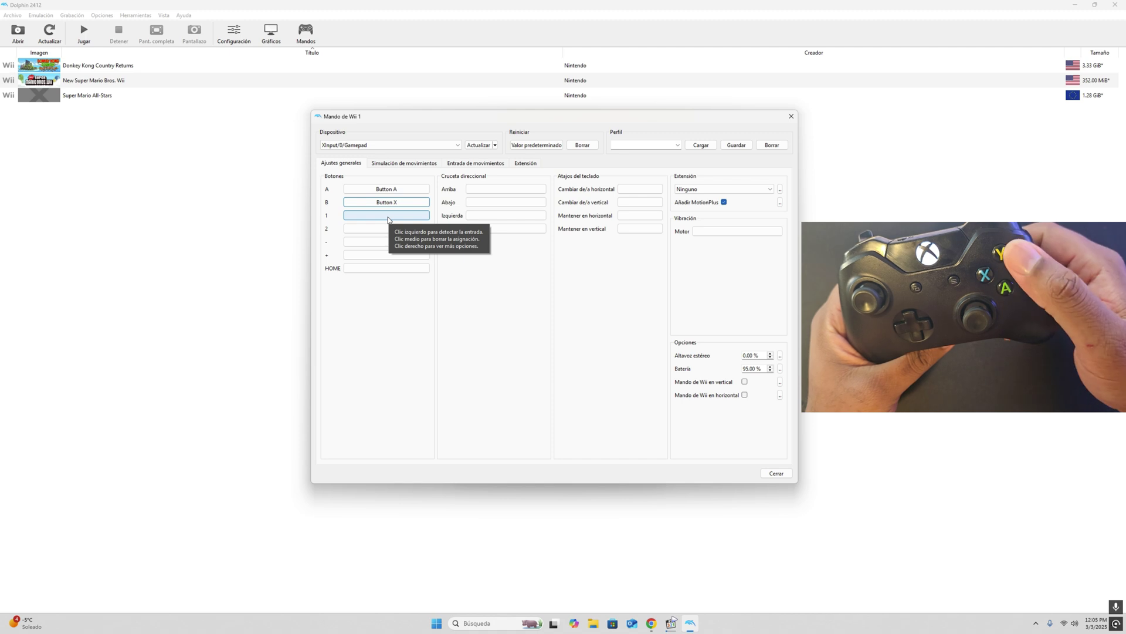
left_click(388, 220)
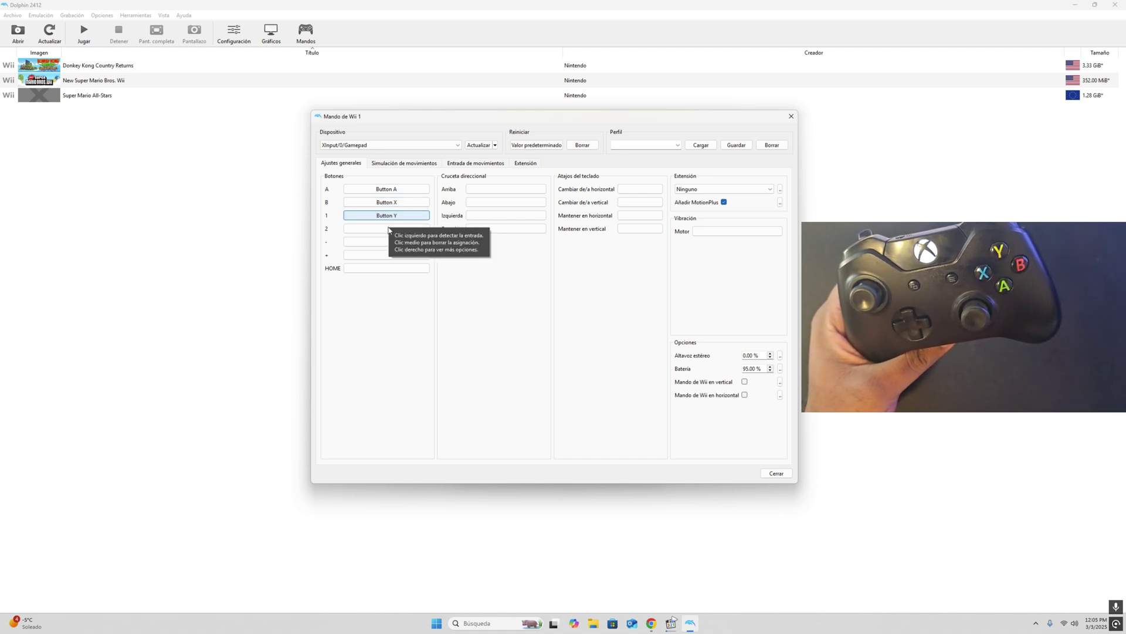
left_click(387, 229)
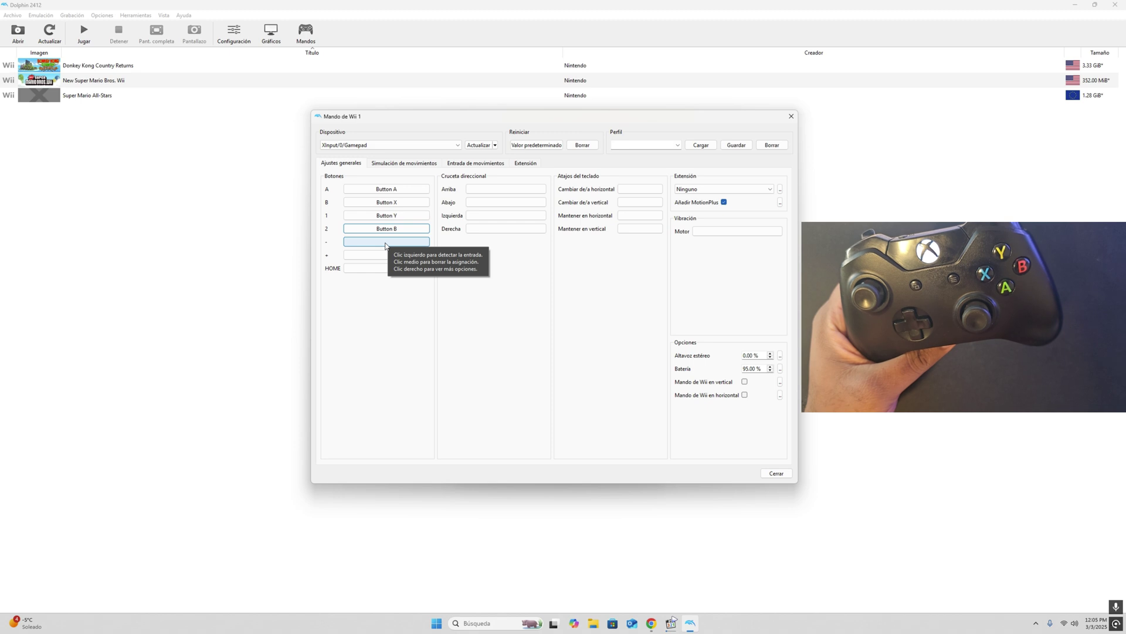
left_click(385, 241)
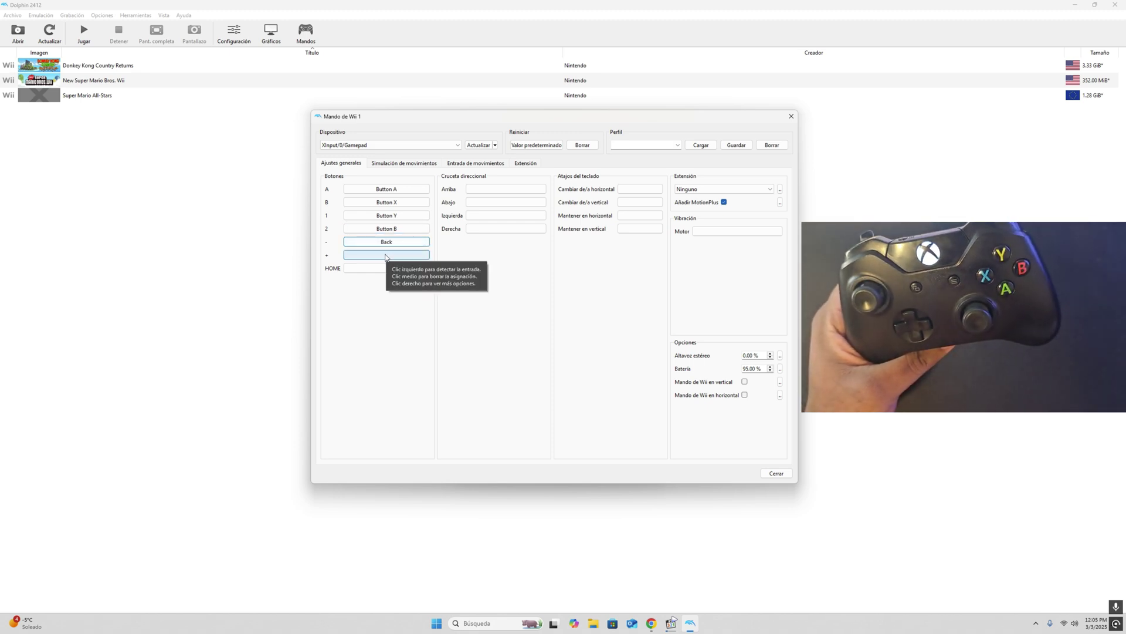
left_click(385, 256)
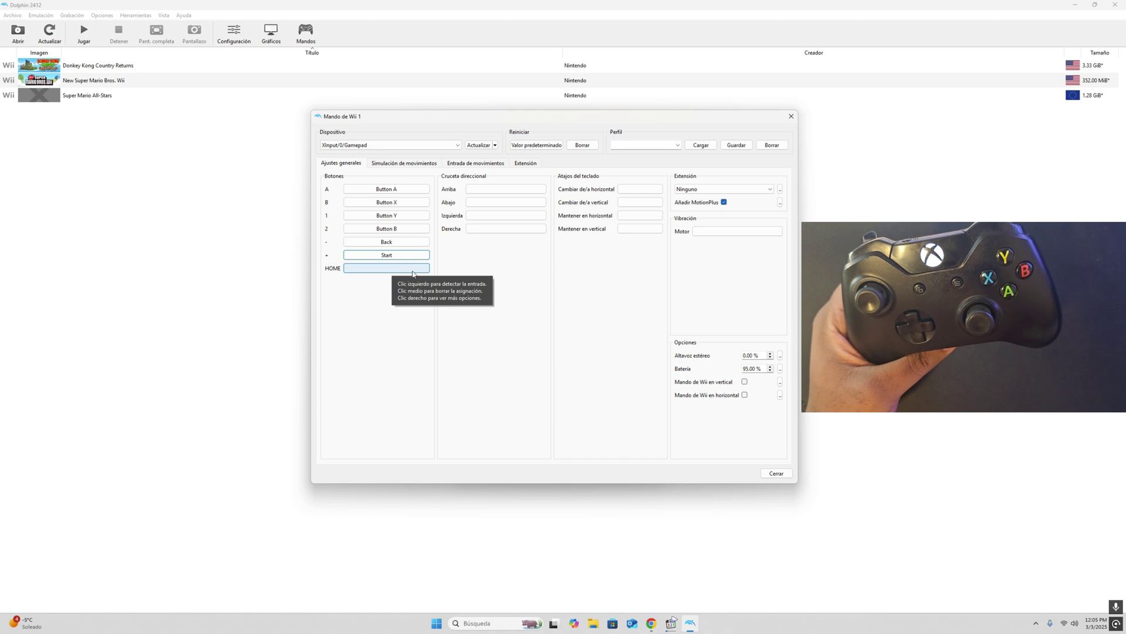
Step: Map the directional pad's up, down, left and right to Pad N, Pad S, Pad W and Pad E, and set the extension to Nunchuk
left_click(501, 191)
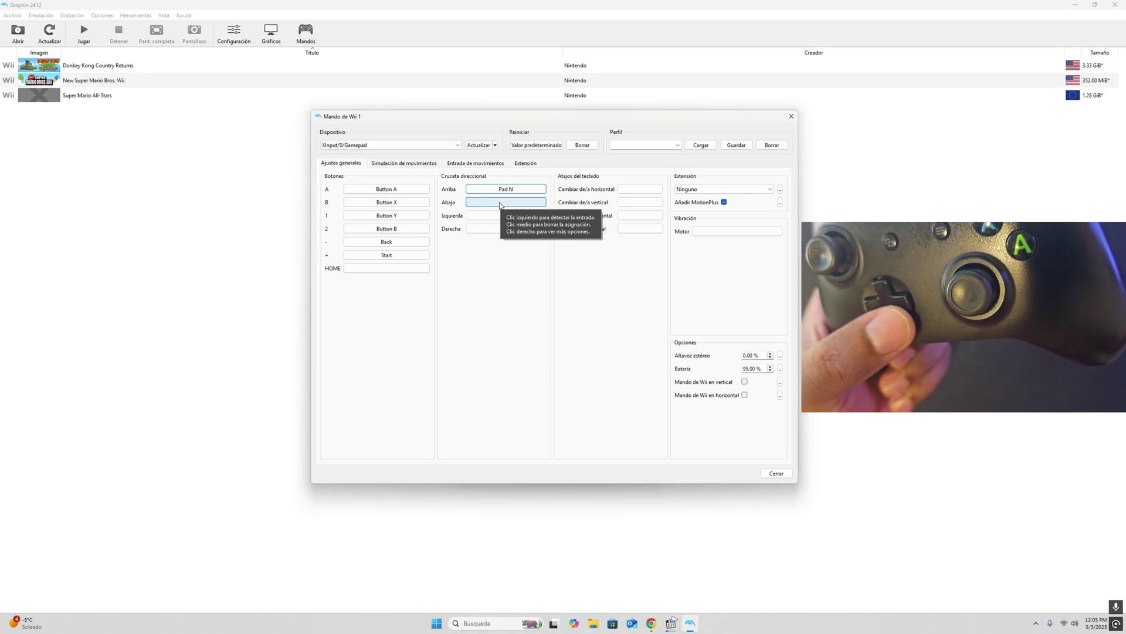
left_click(500, 203)
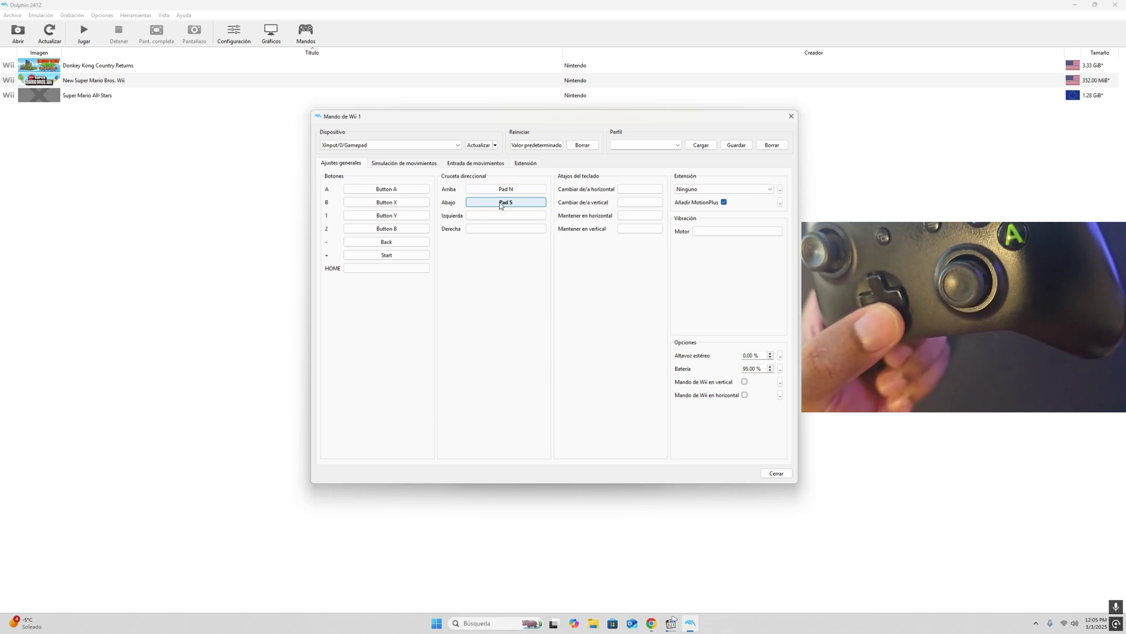
left_click(499, 216)
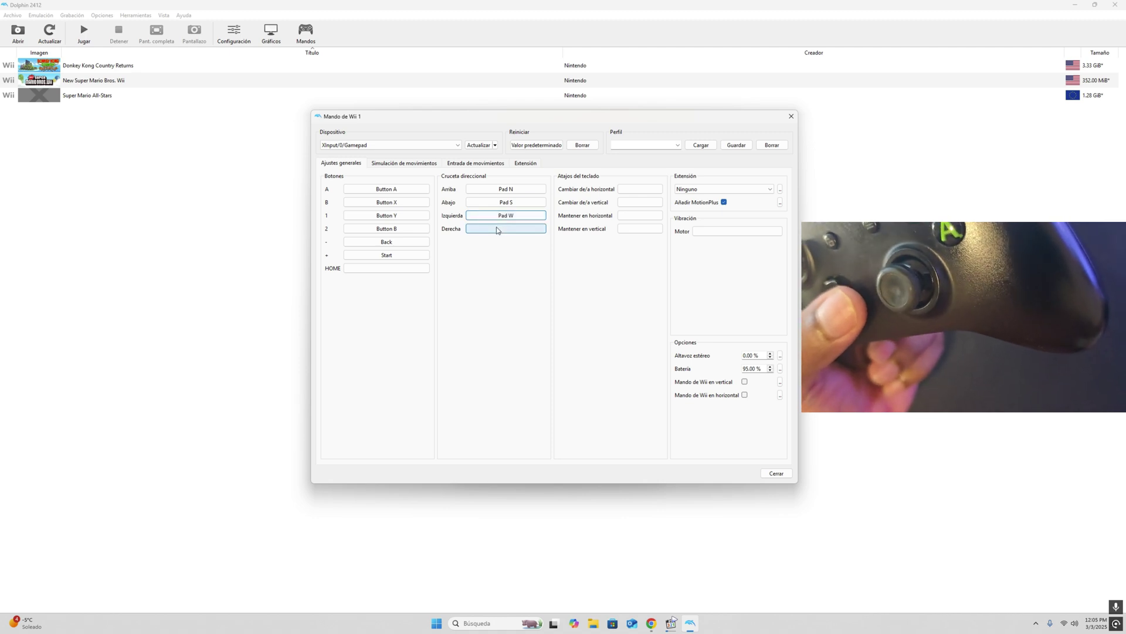
left_click(497, 228)
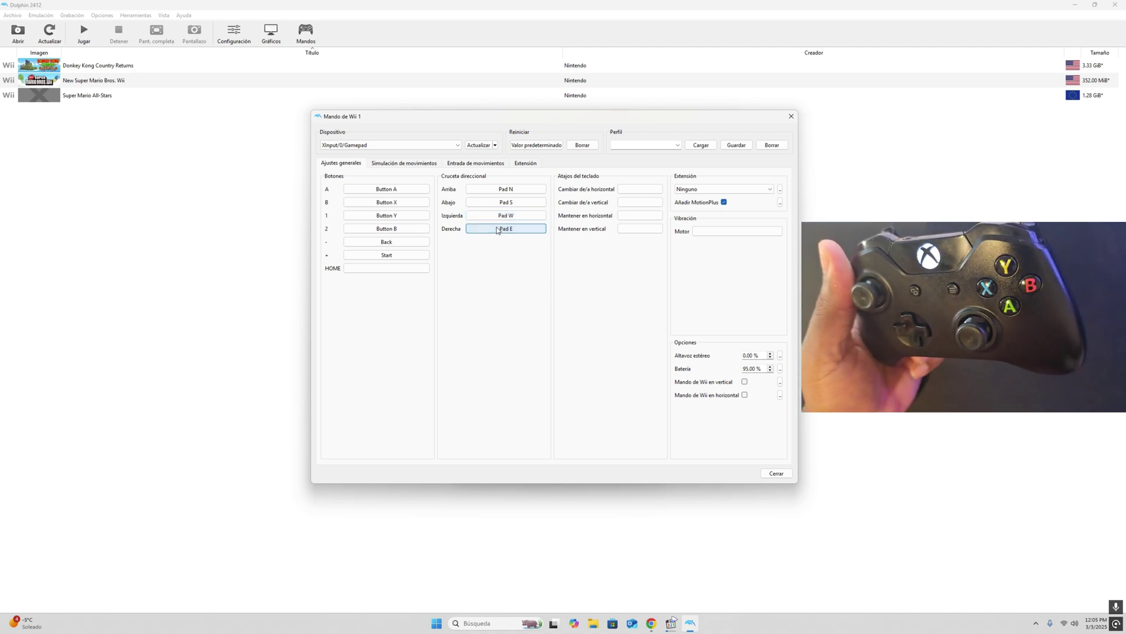
left_click(770, 194)
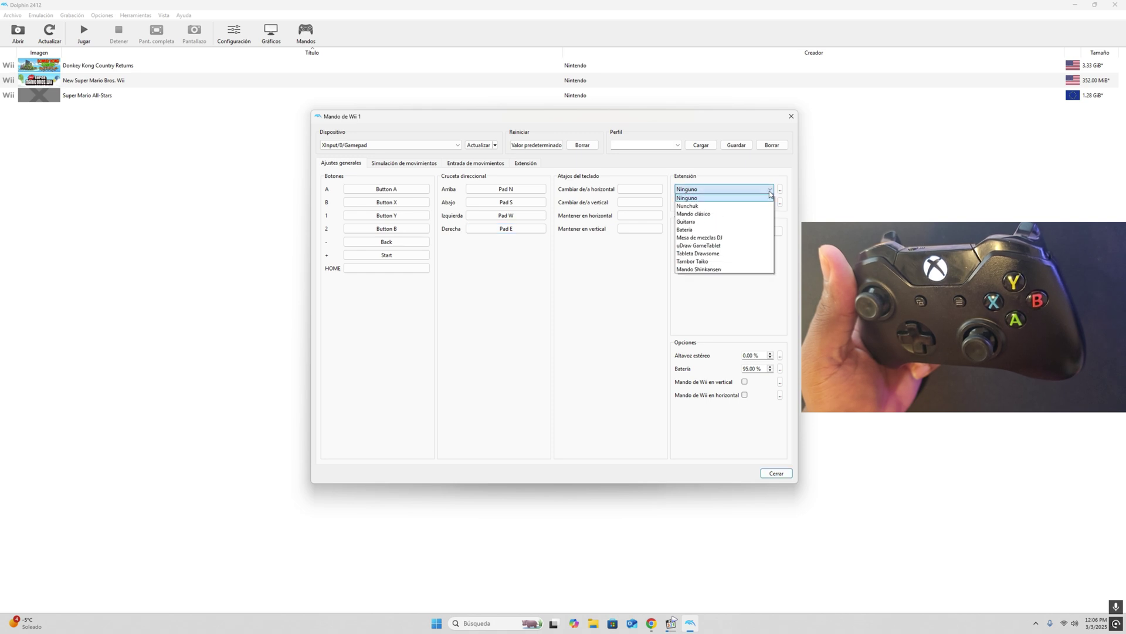
left_click(745, 209)
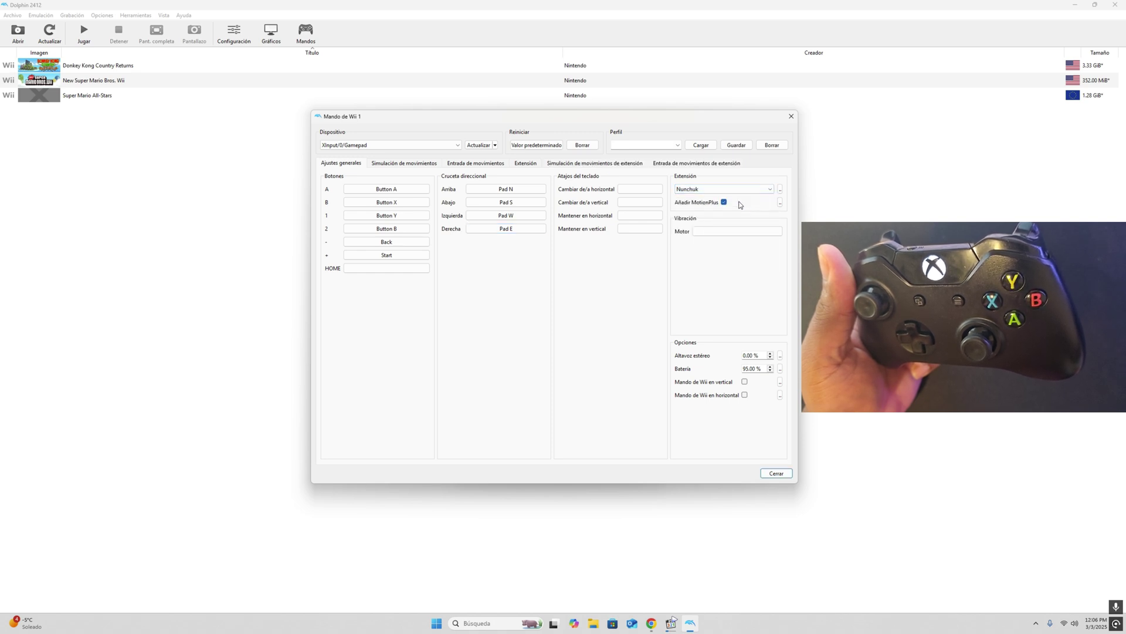
Step: Assign the vibration motor output to Motor L or Motor R, joined with the | operator
left_click(727, 231)
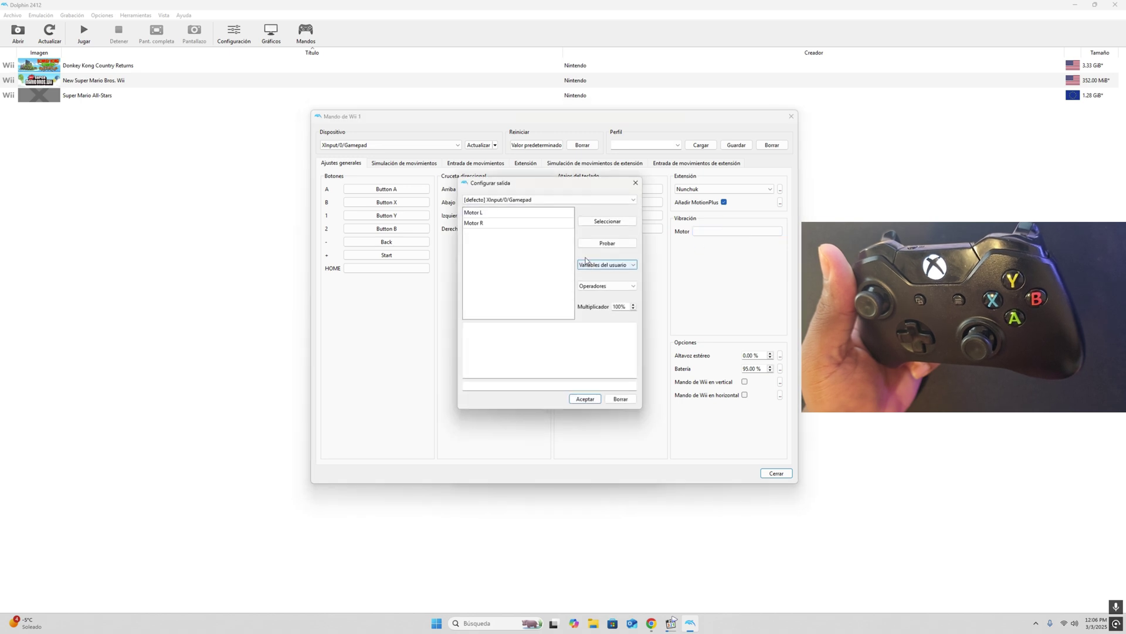
left_click(528, 213)
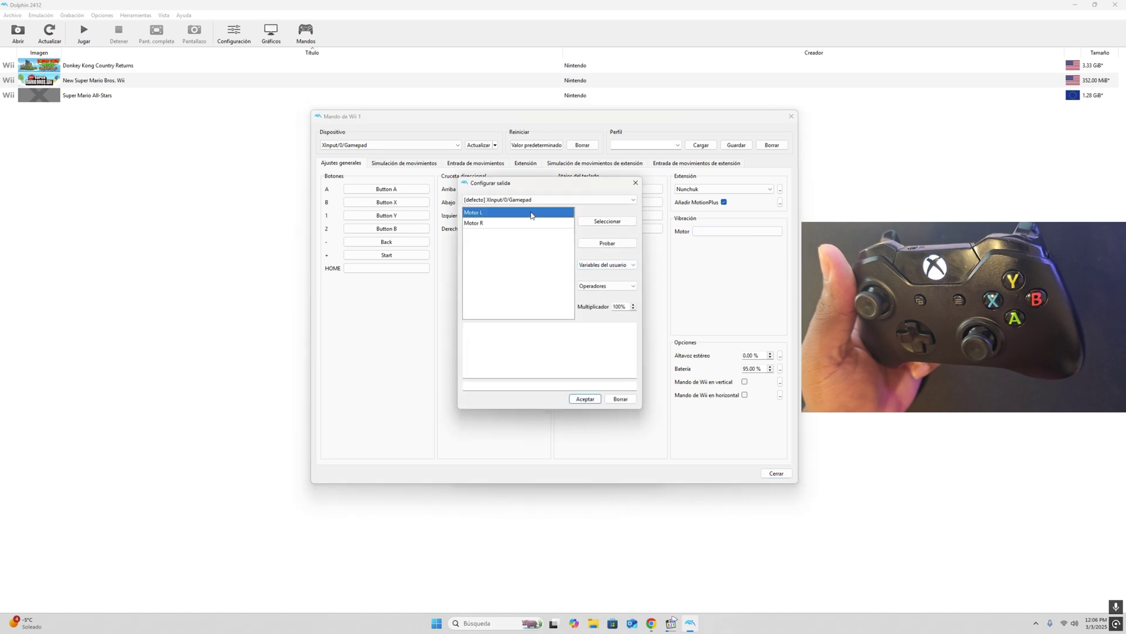
left_click(597, 223)
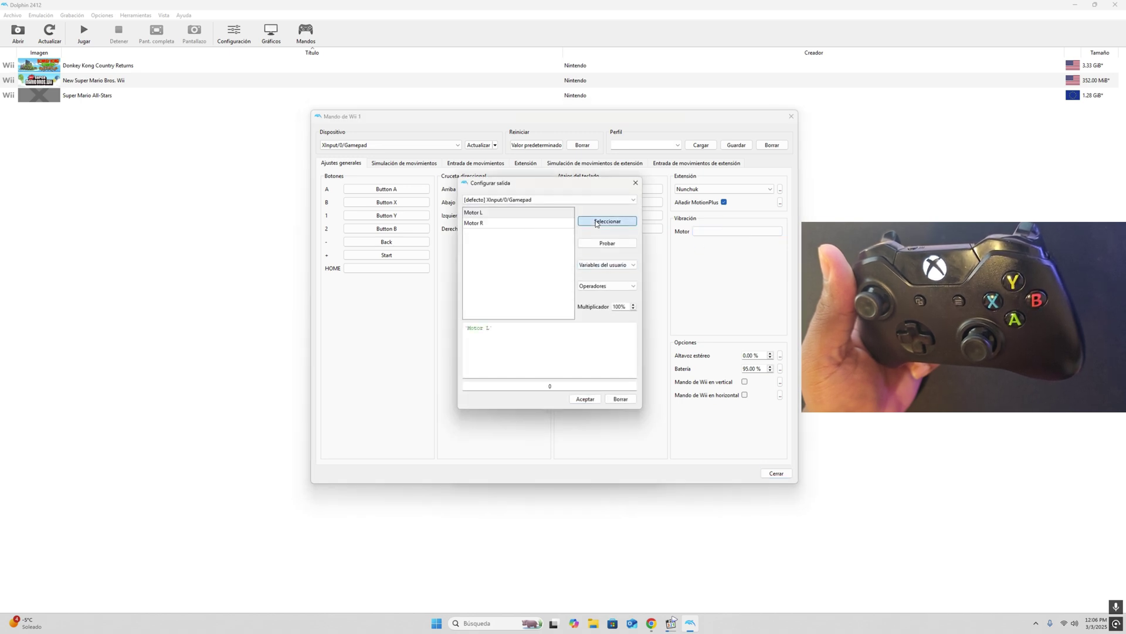
left_click(598, 286)
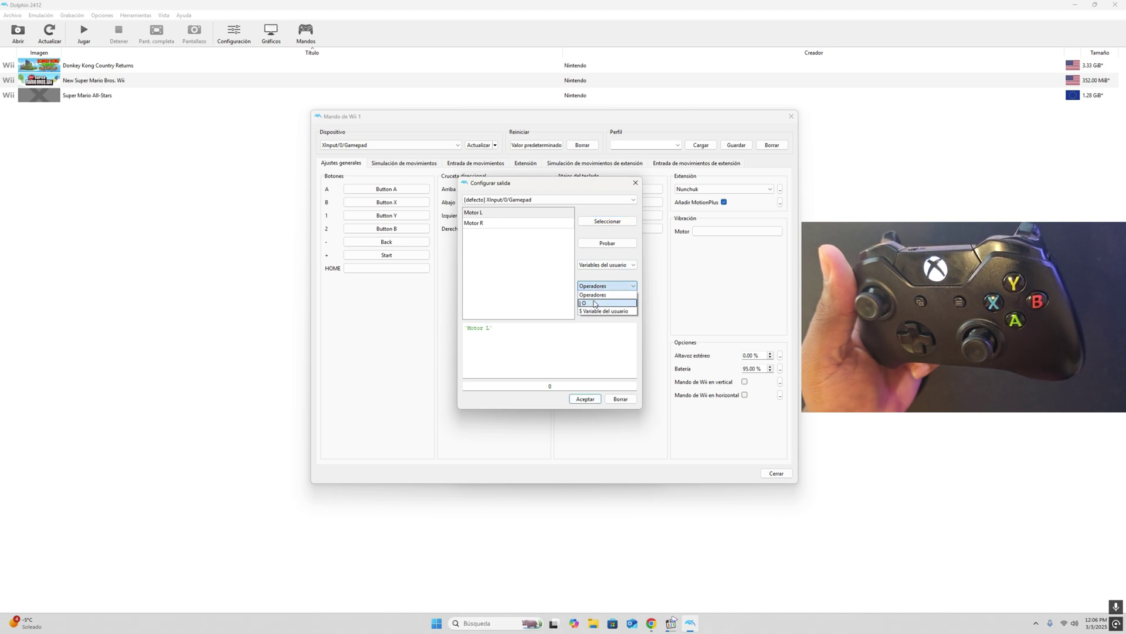
left_click(595, 303)
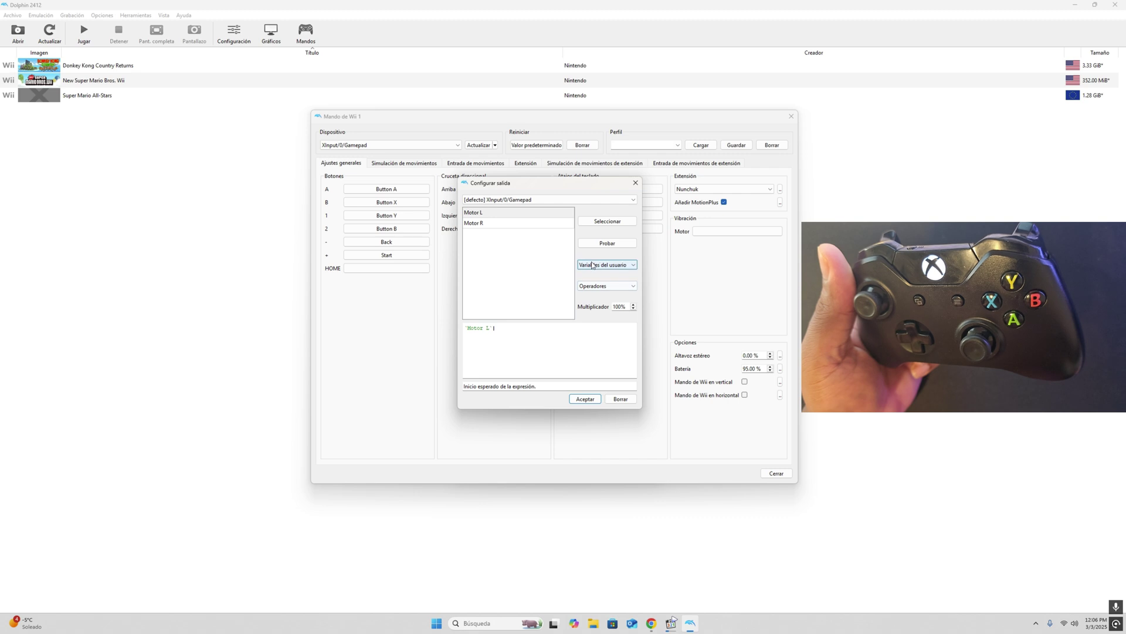
left_click(556, 225)
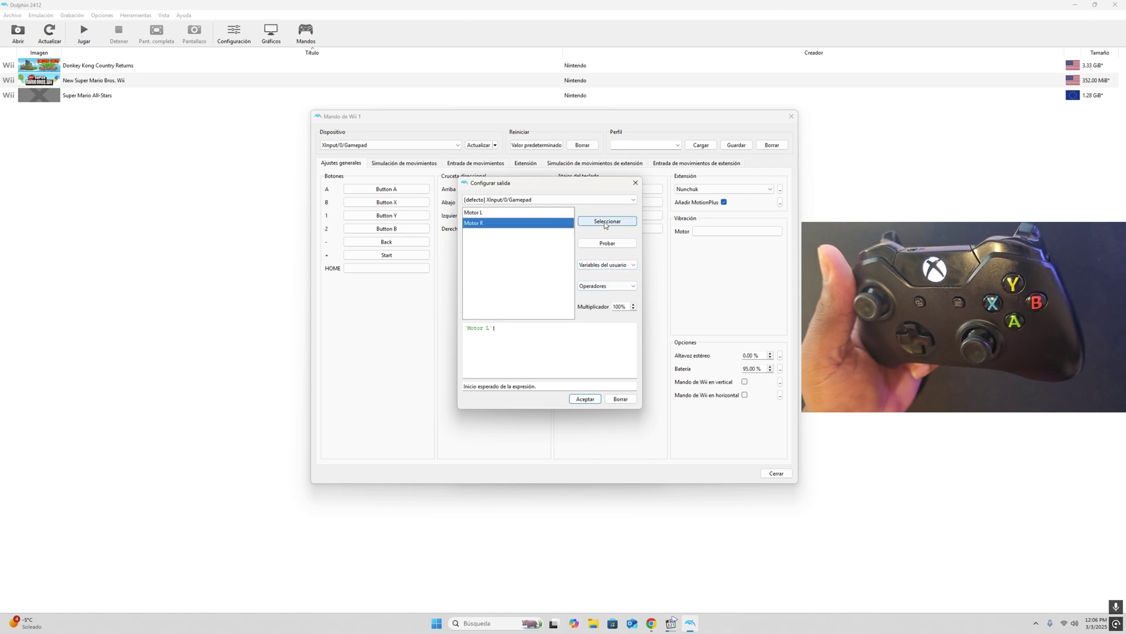
left_click(605, 223)
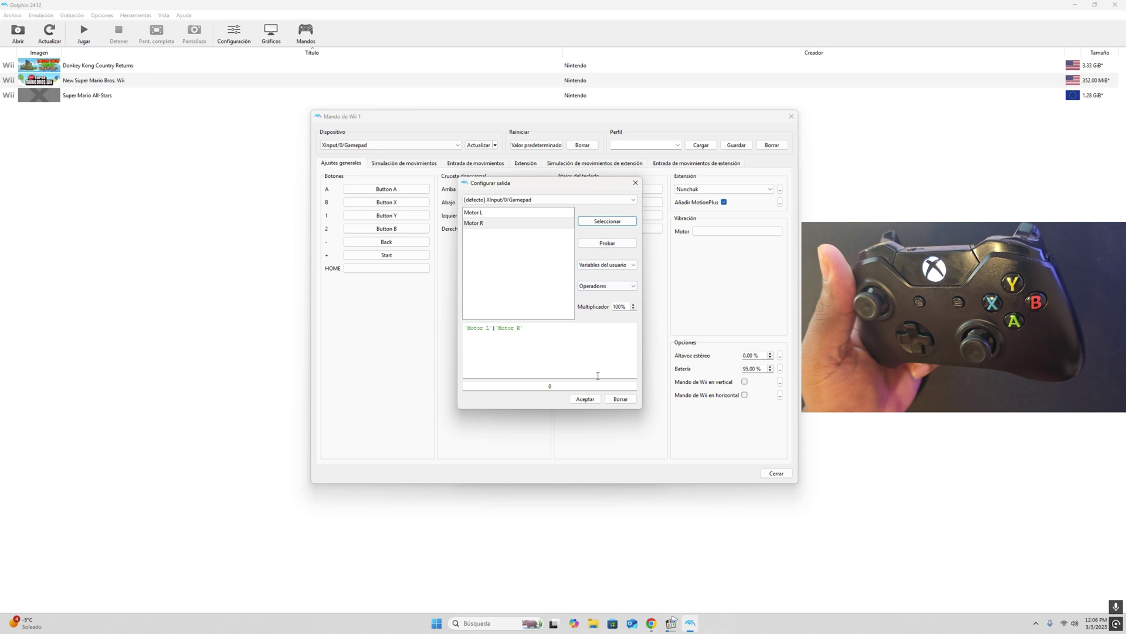
left_click(587, 399)
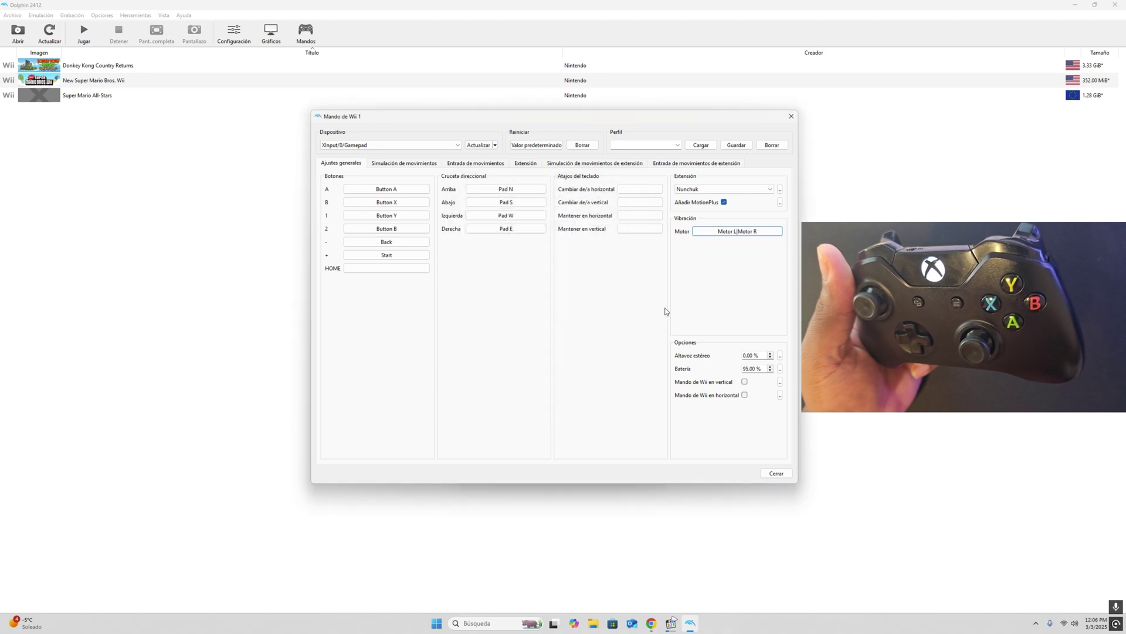
Step: Test the controller's vibration with the assigned motor output
left_click(721, 231)
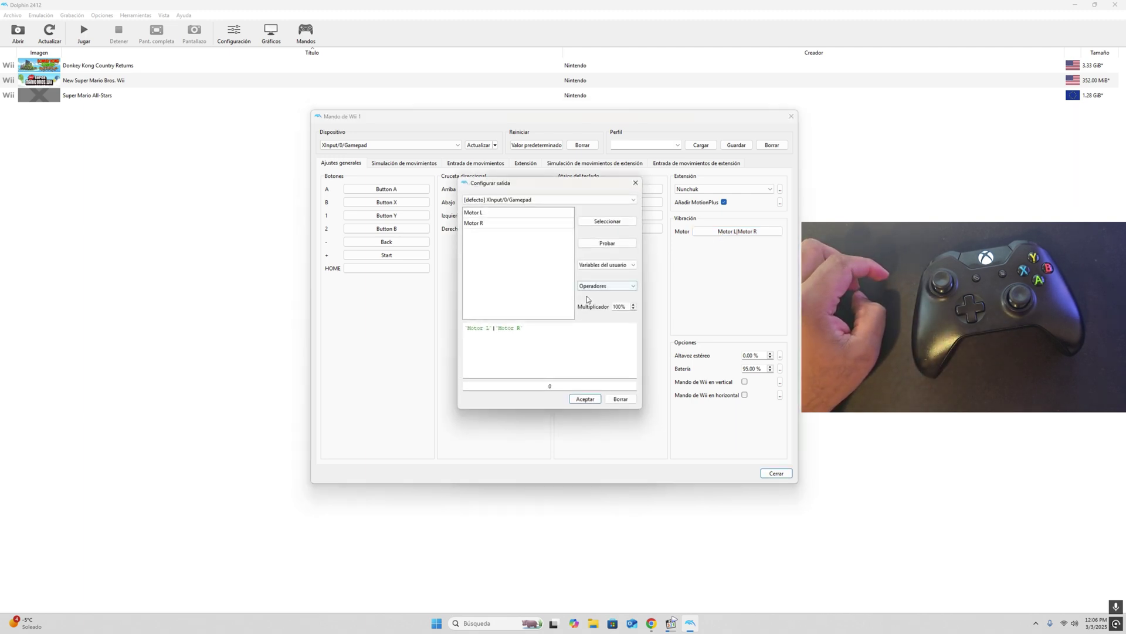
left_click(608, 247)
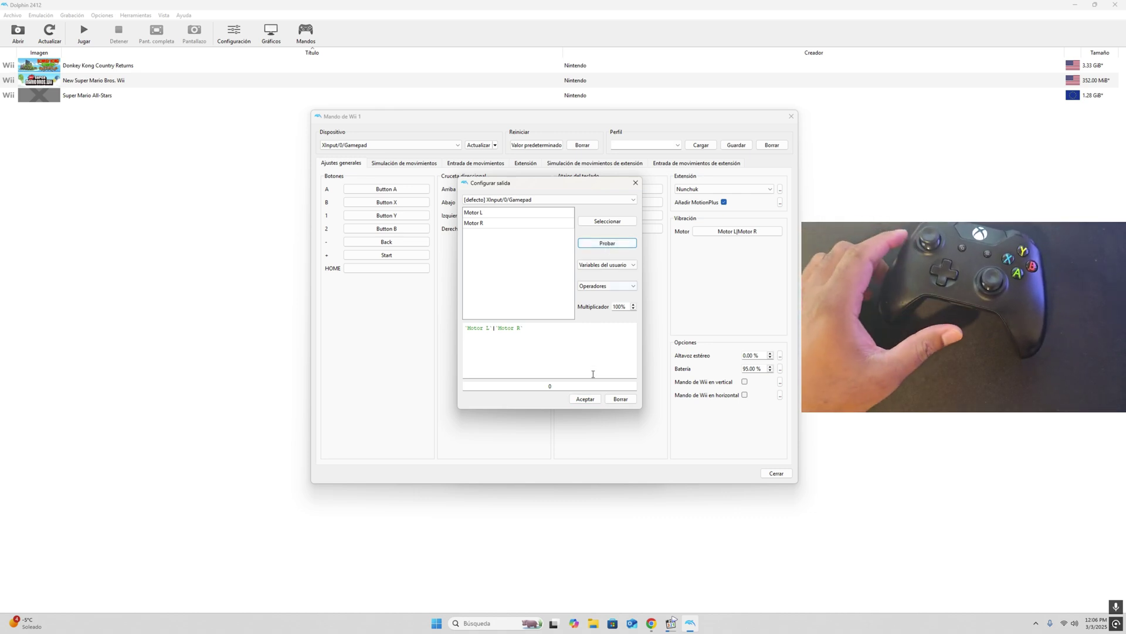
left_click(585, 399)
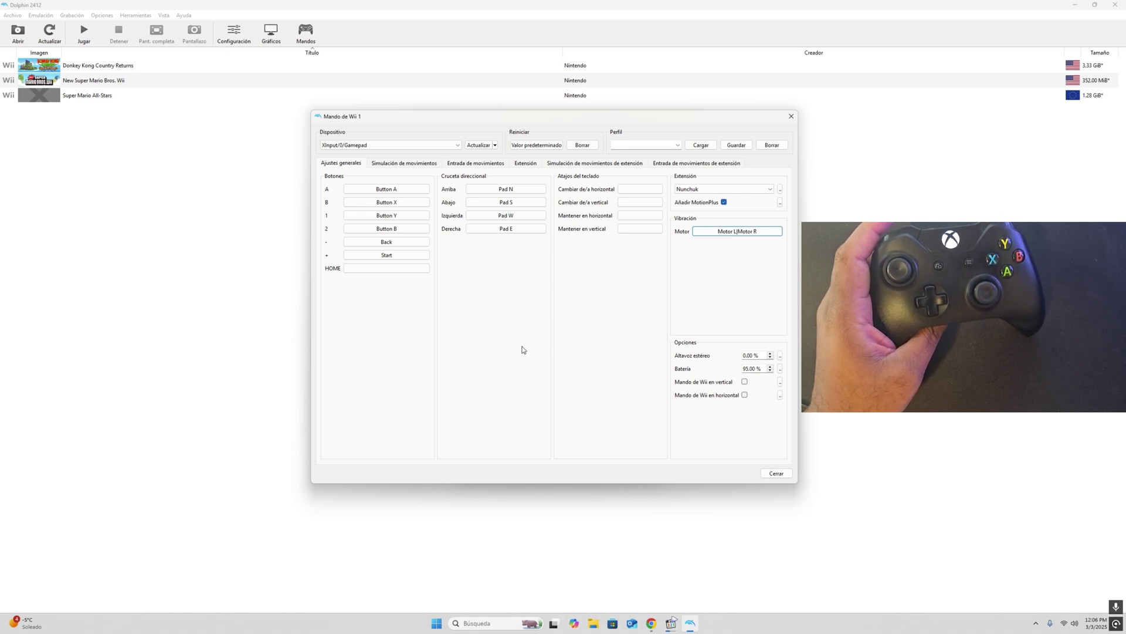
Step: In the motion simulation settings, map shake Z to Thumb L and tilt forward, back, left and right to Right Y+, Right Y-, Right X- and Right X+
left_click(410, 163)
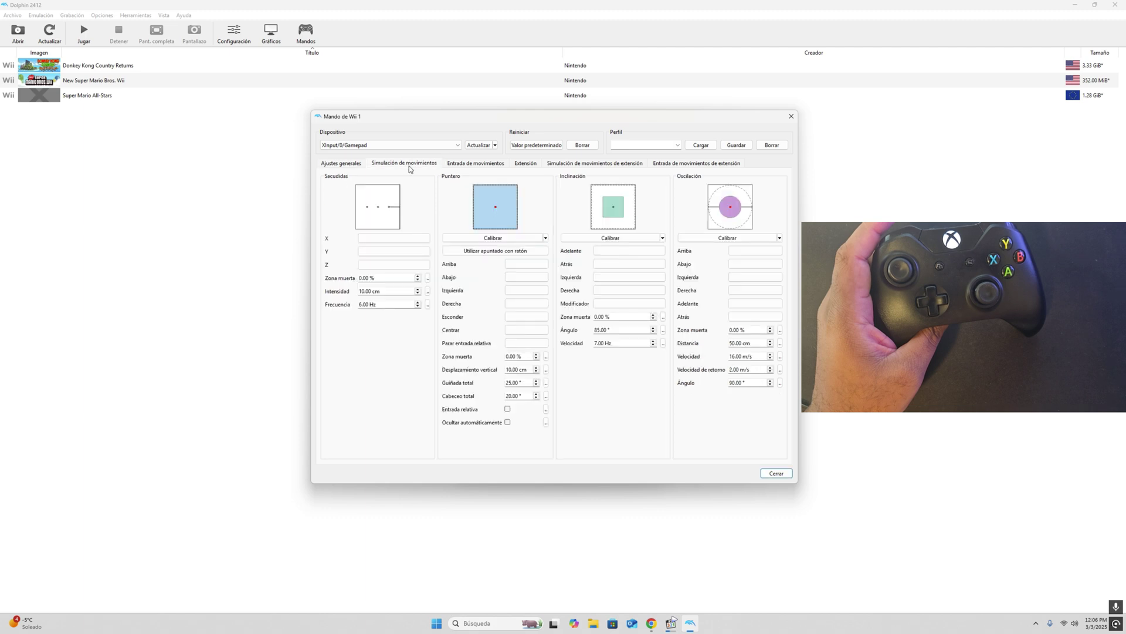
left_click(389, 265)
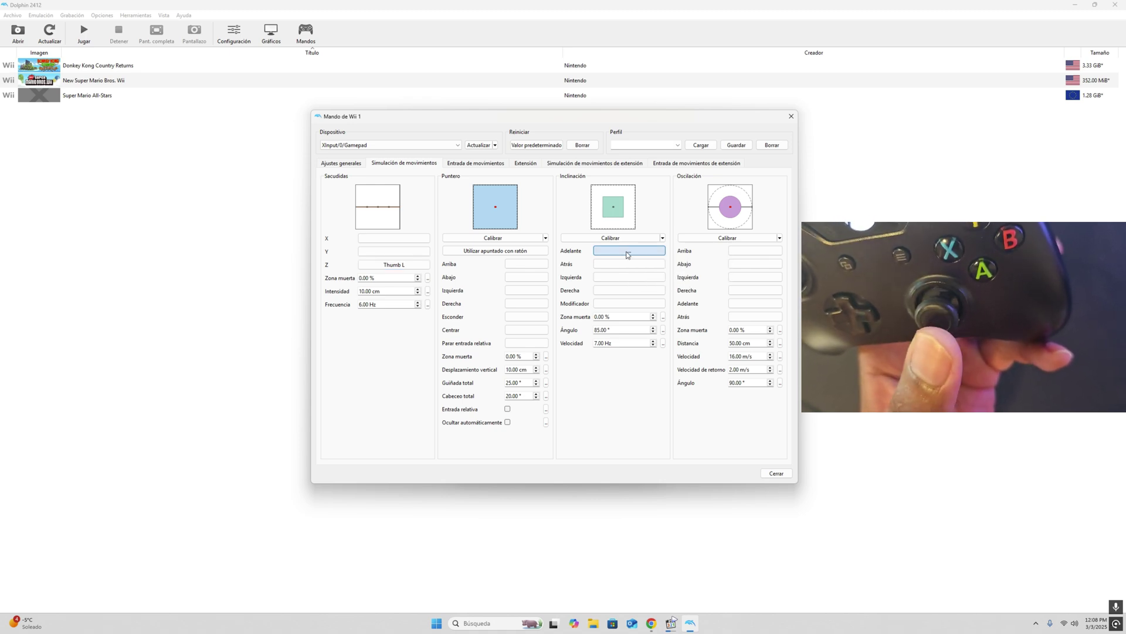
left_click(628, 254)
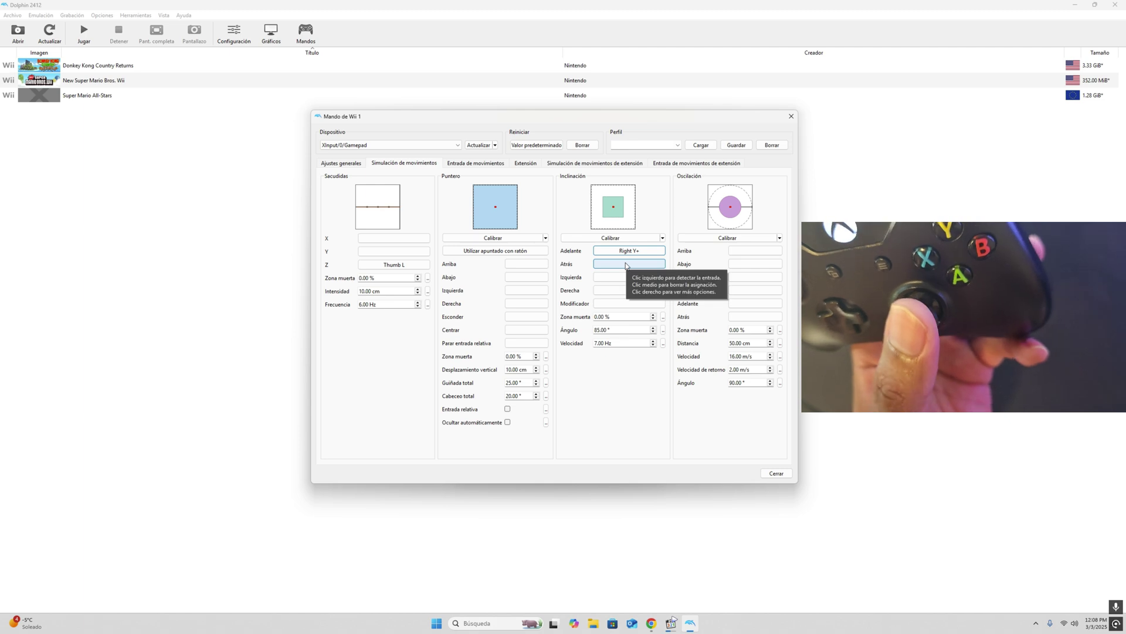
left_click(626, 266)
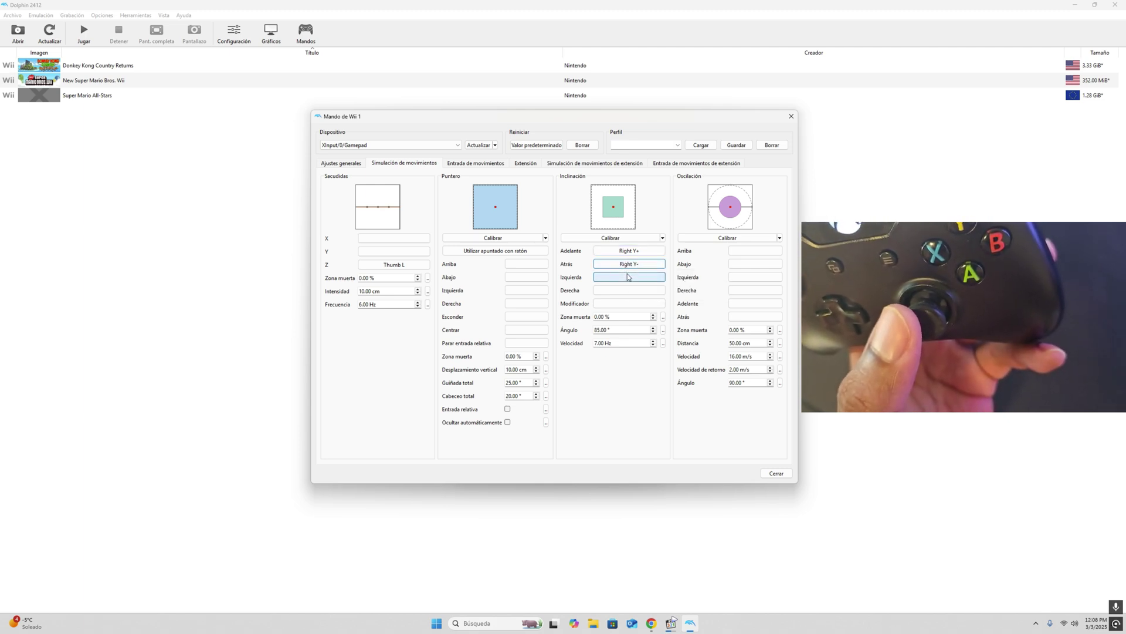
left_click(627, 276)
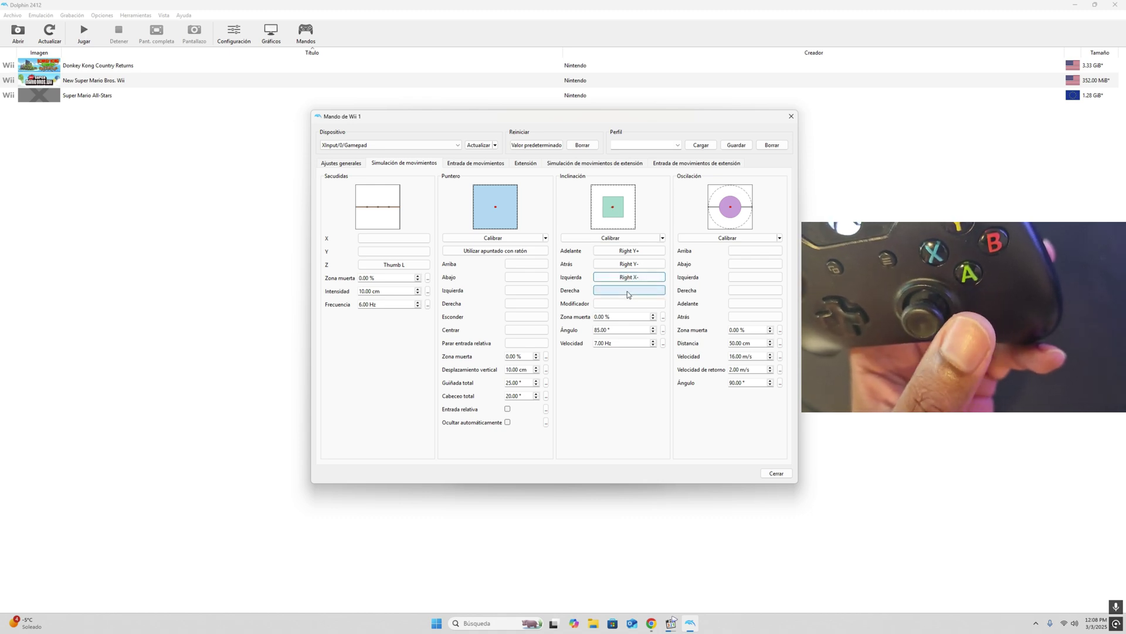
left_click(627, 294)
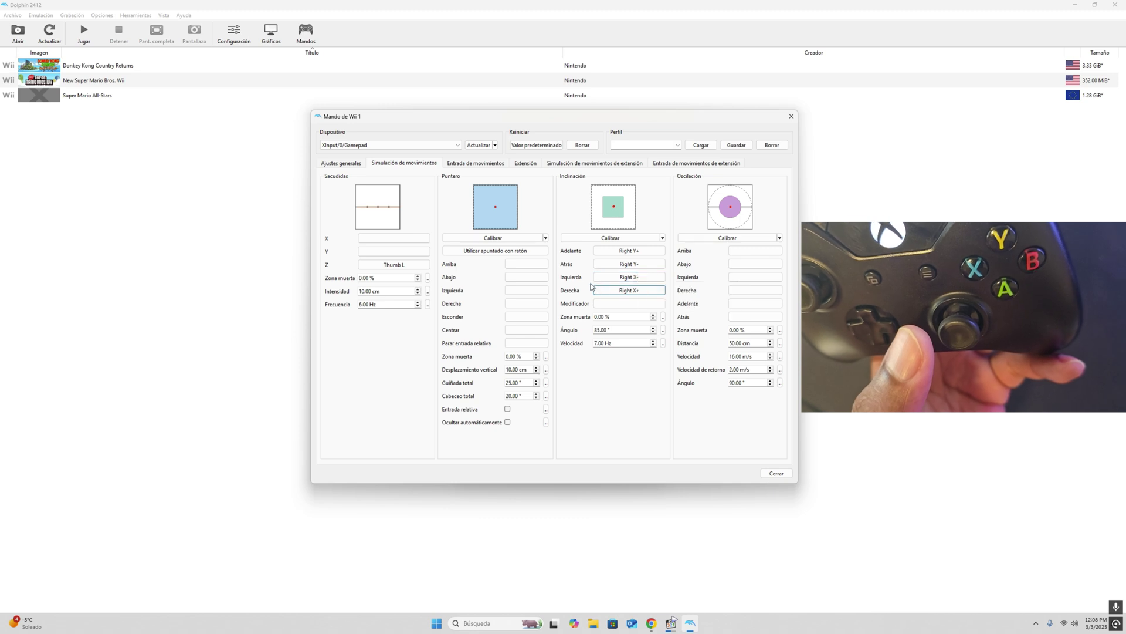
Step: Map the Nunchuk stick's up, down, left and right to Left Y+, Left Y-, Left X- and Left X+
left_click(480, 165)
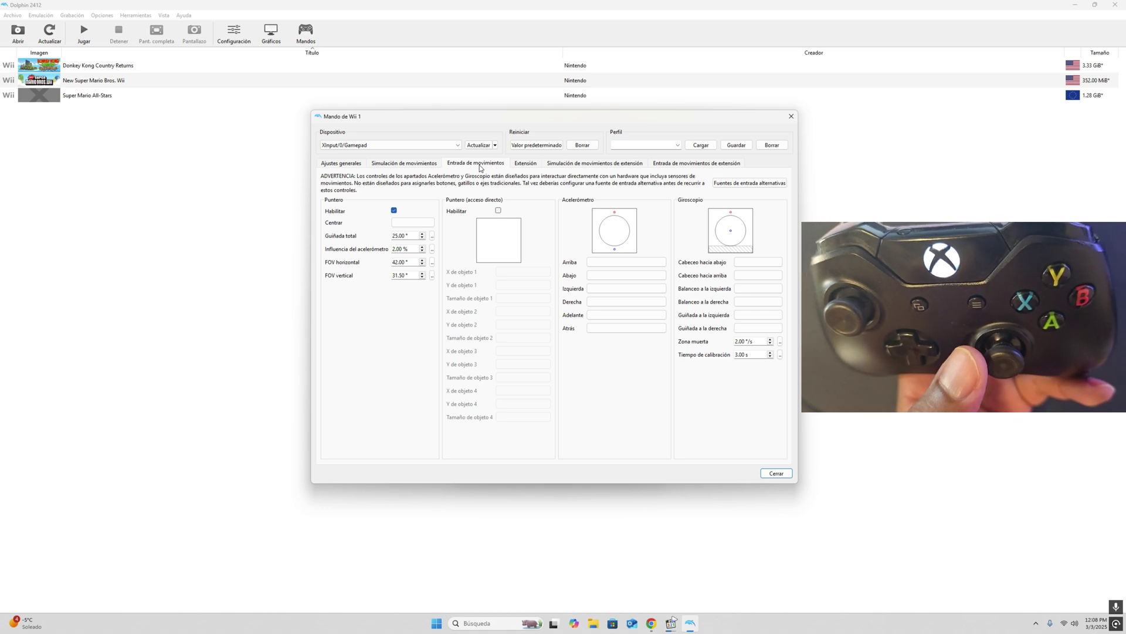
left_click(519, 165)
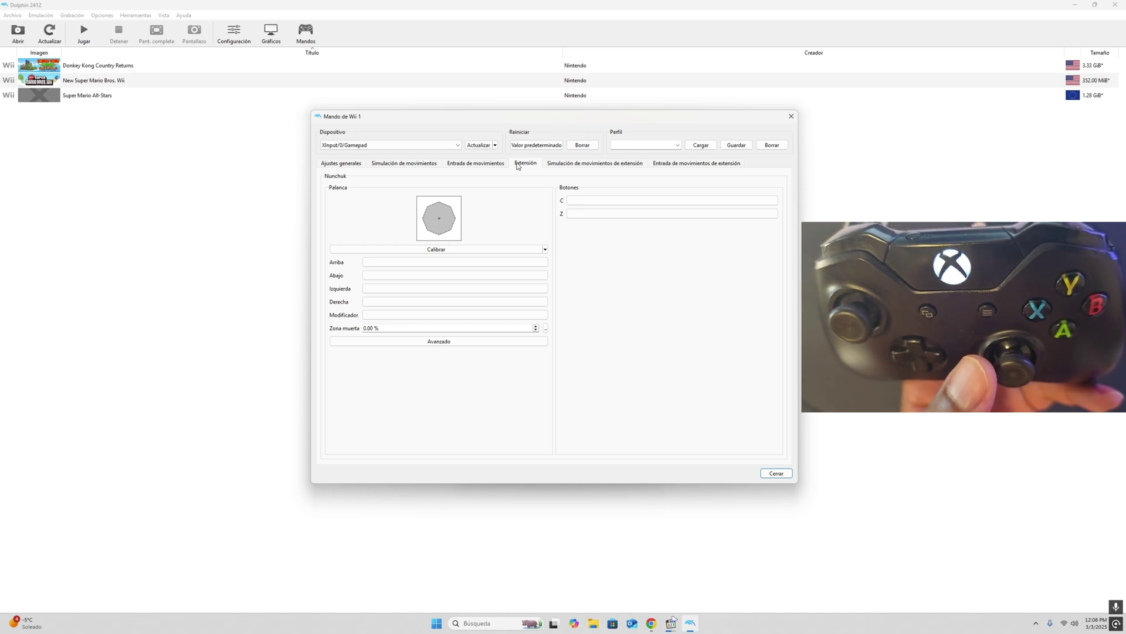
left_click(448, 262)
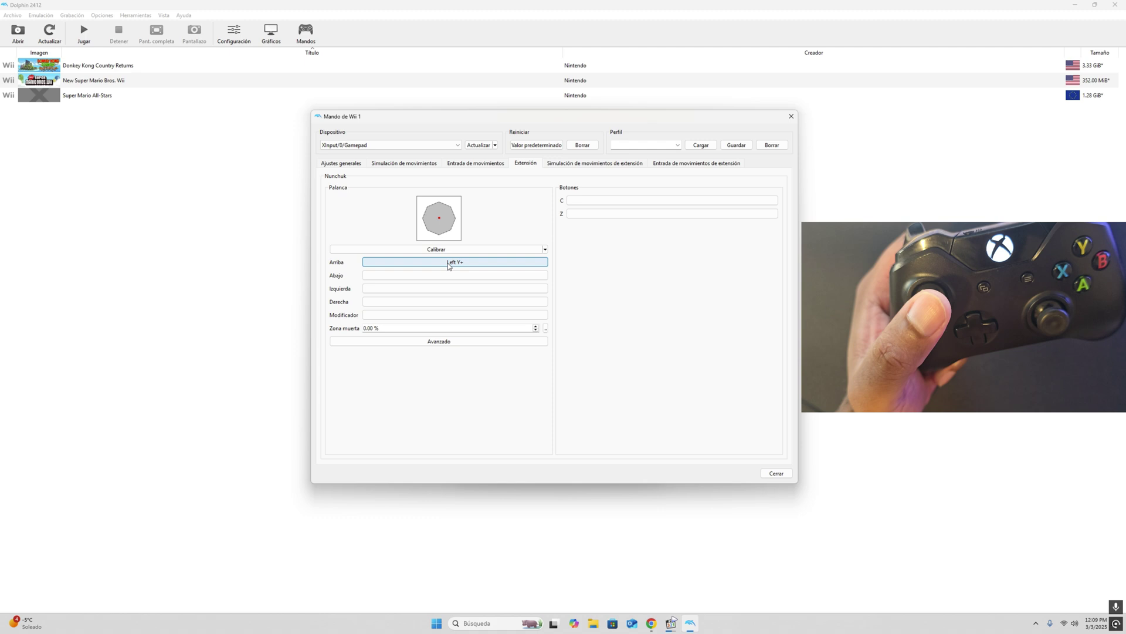
left_click(450, 280)
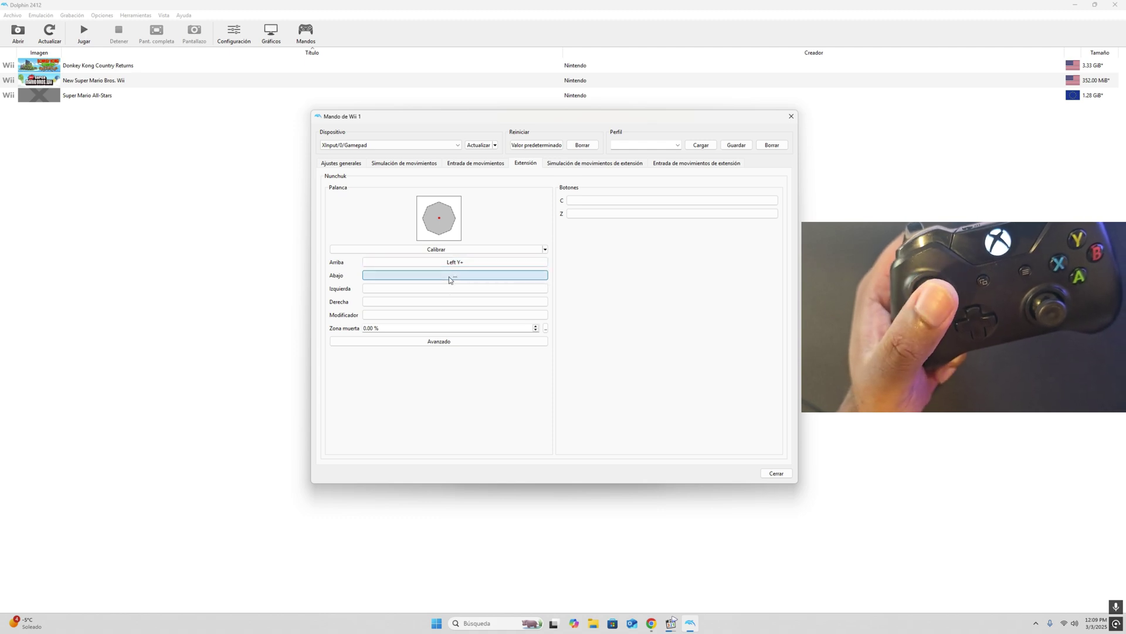
left_click(448, 291)
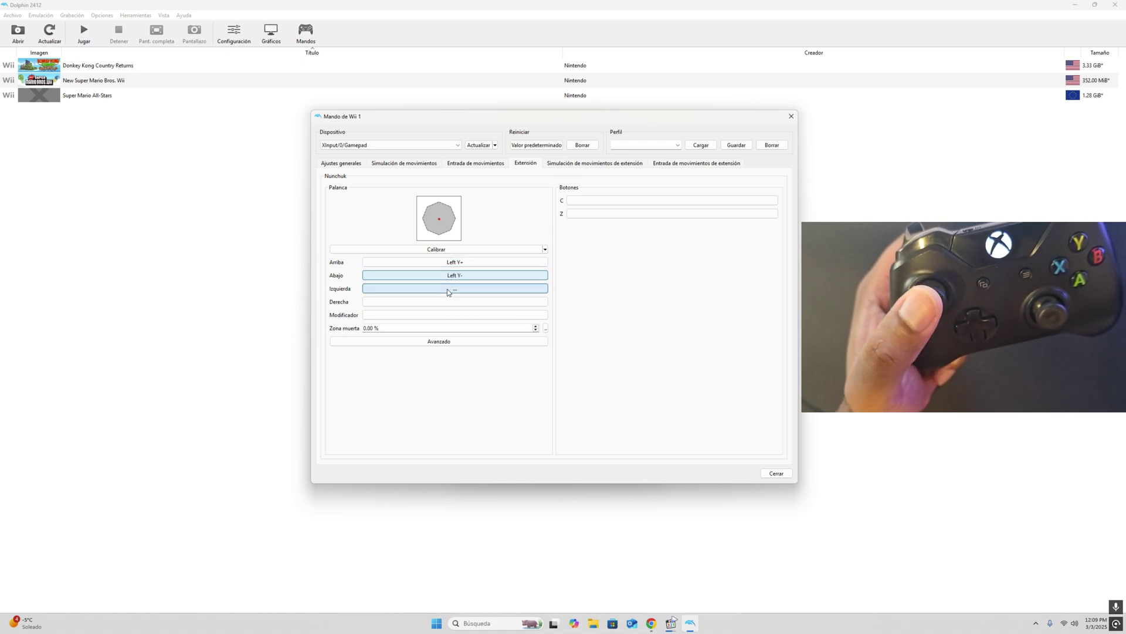
left_click(447, 302)
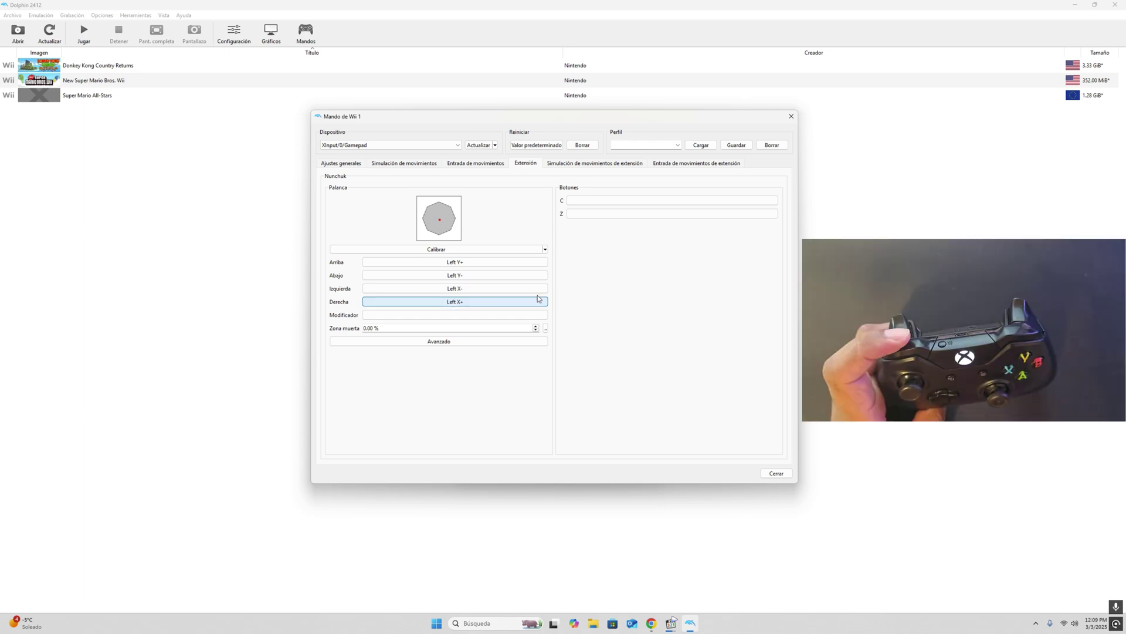
Step: Map the Nunchuk's C button to Shoulder L and its Z button to Trigger L
left_click(681, 201)
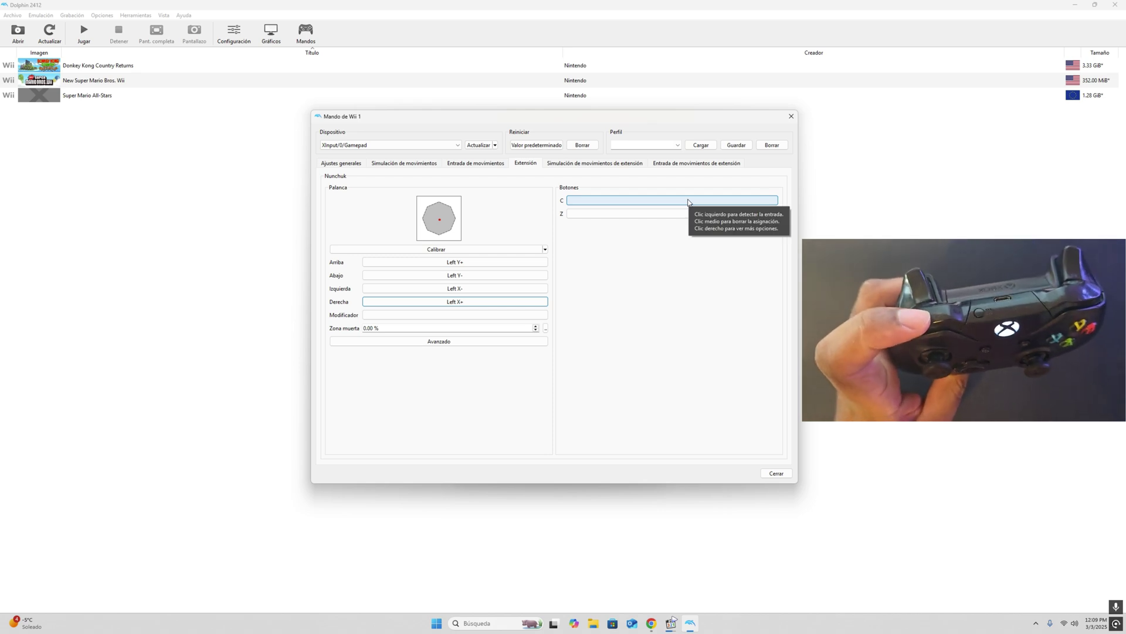
left_click(688, 203)
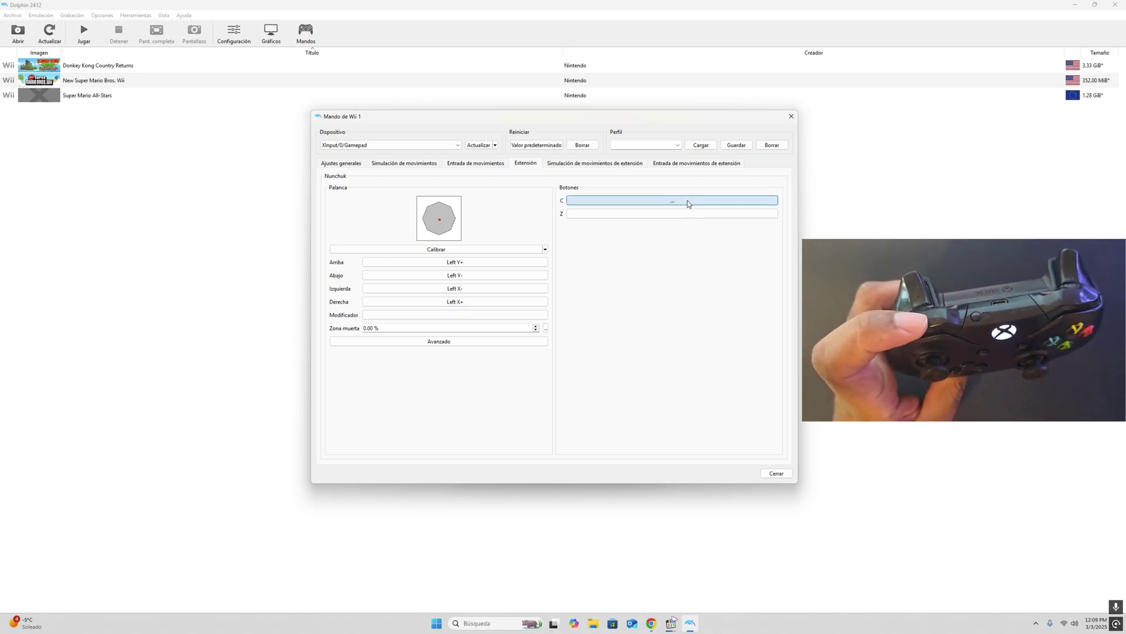
left_click(680, 215)
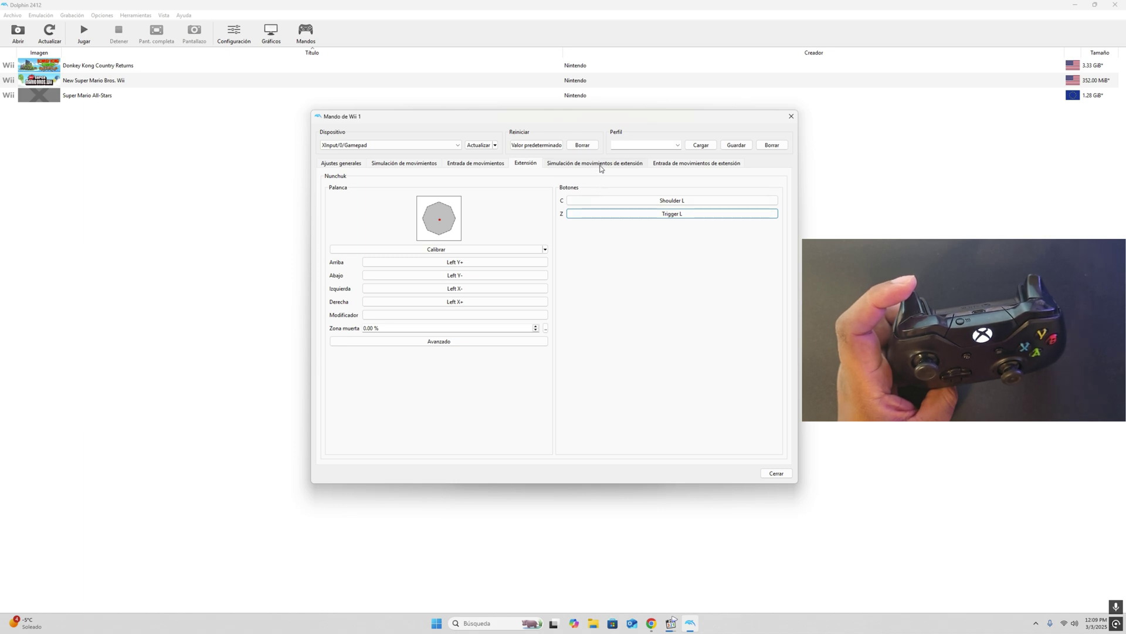
Step: Check the Nunchuk's motion simulation and motion input settings, and enter mariowii as the controller profile name
left_click(600, 166)
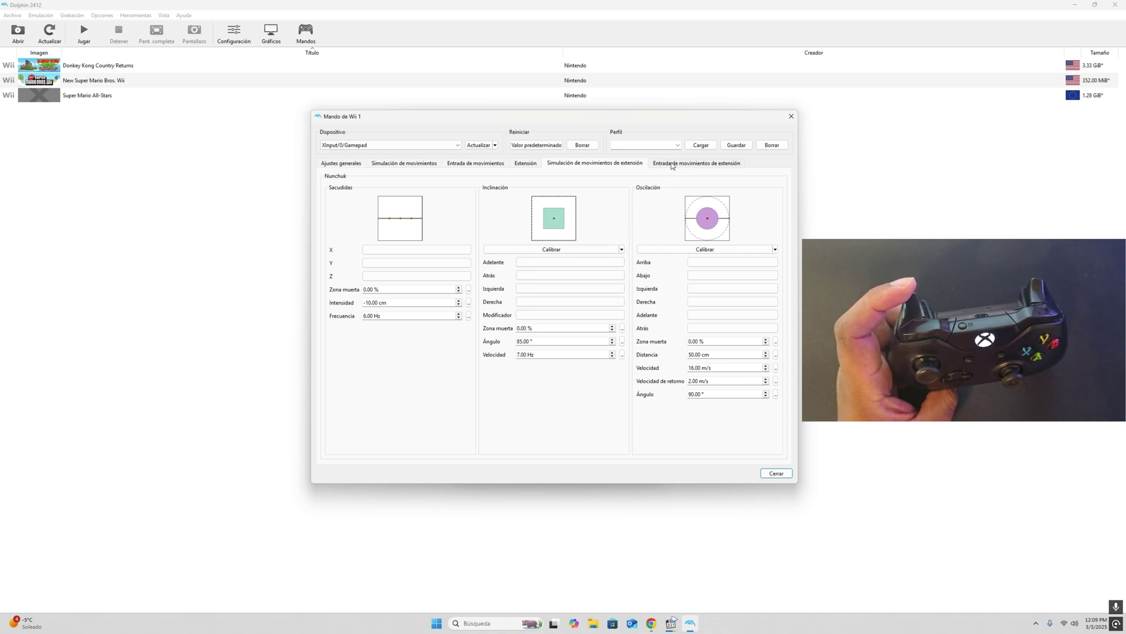
left_click(691, 162)
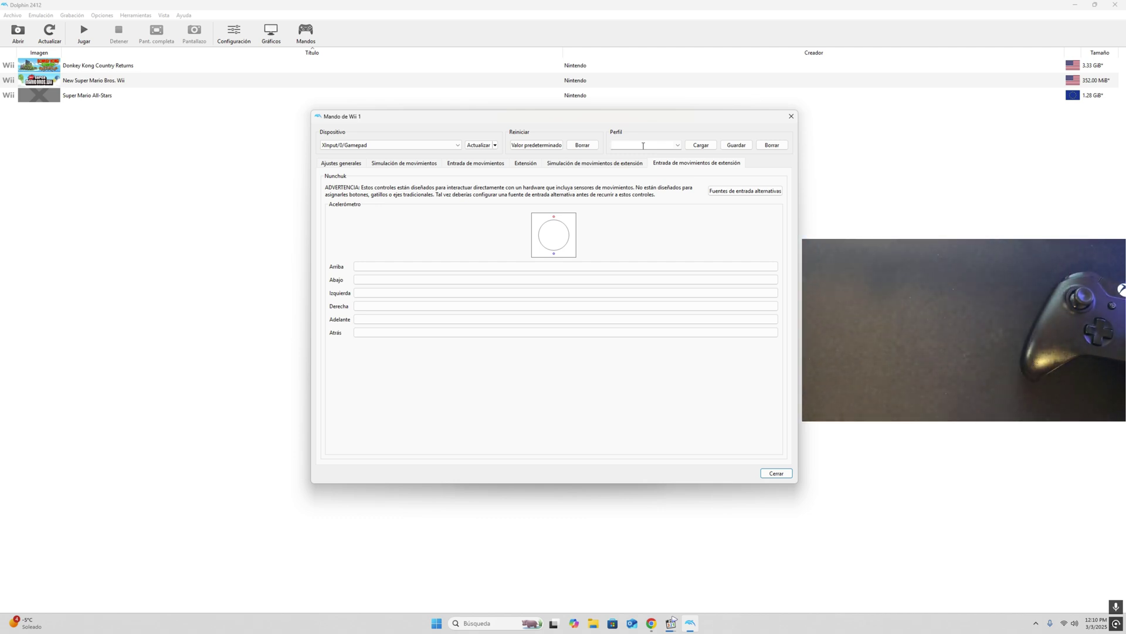
type("m")
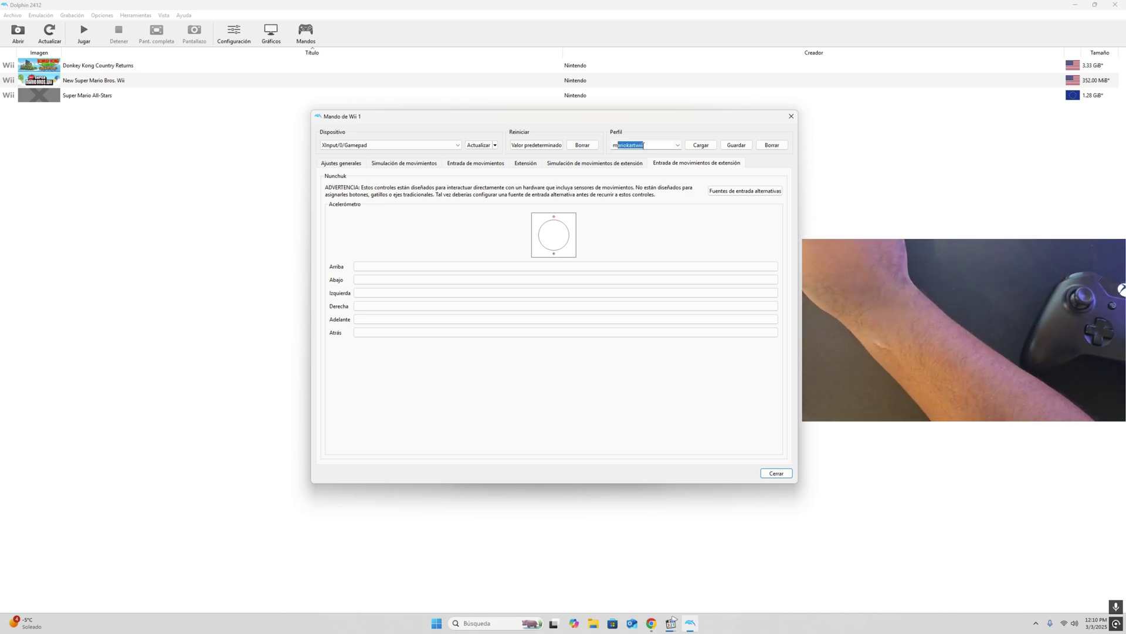
type("ariowii")
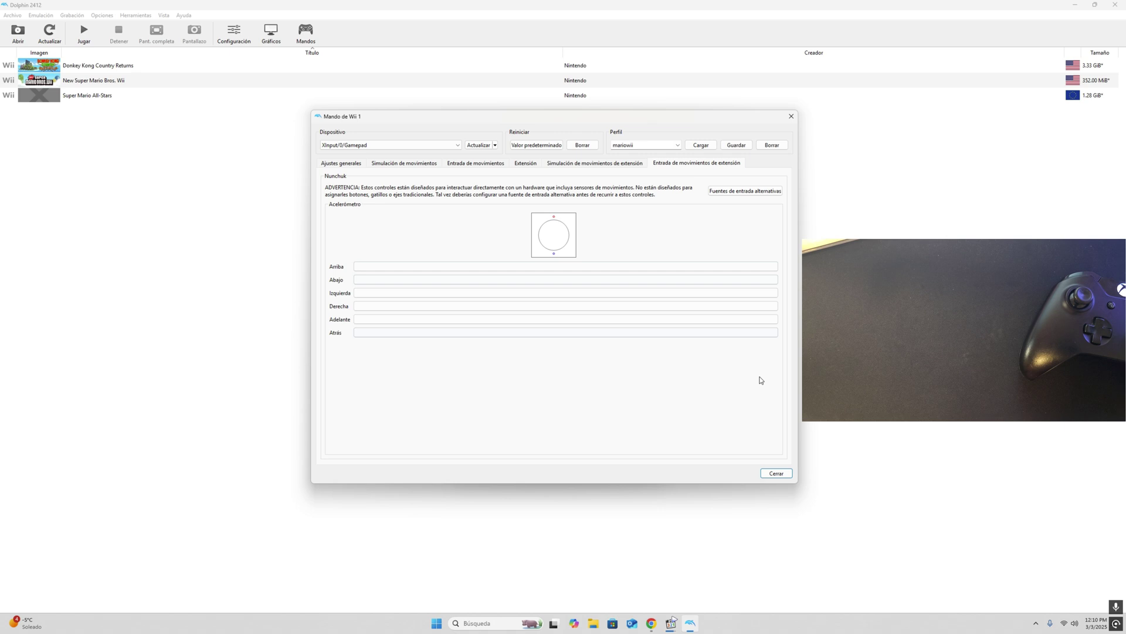
Step: Close the Wii Remote and controller settings and launch New Super Mario Bros. Wii
left_click(776, 473)
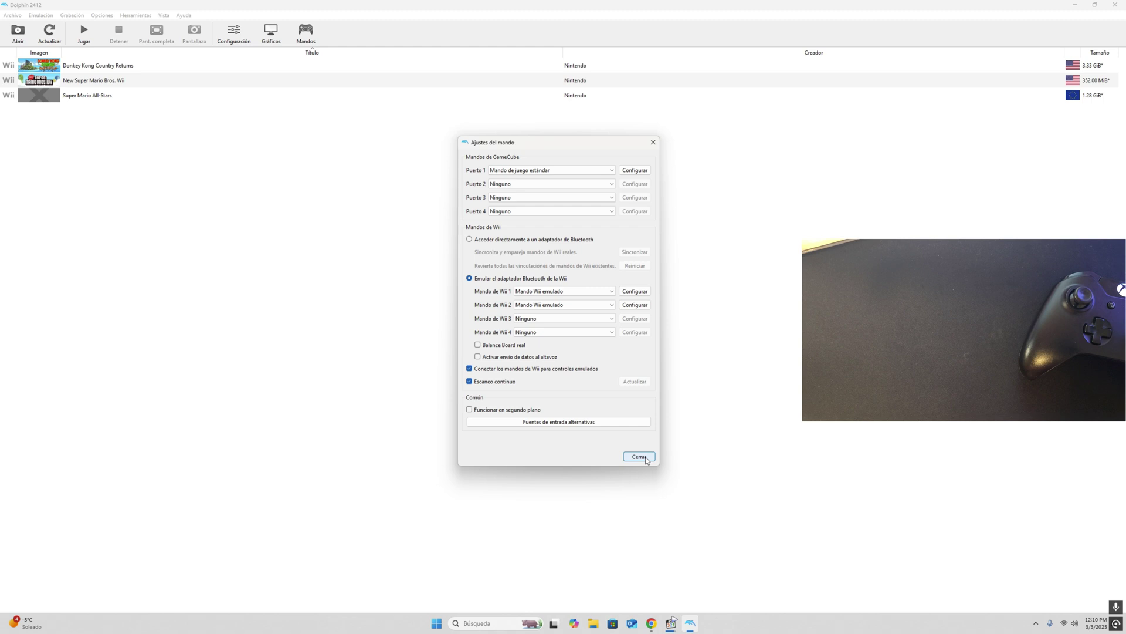
left_click(639, 456)
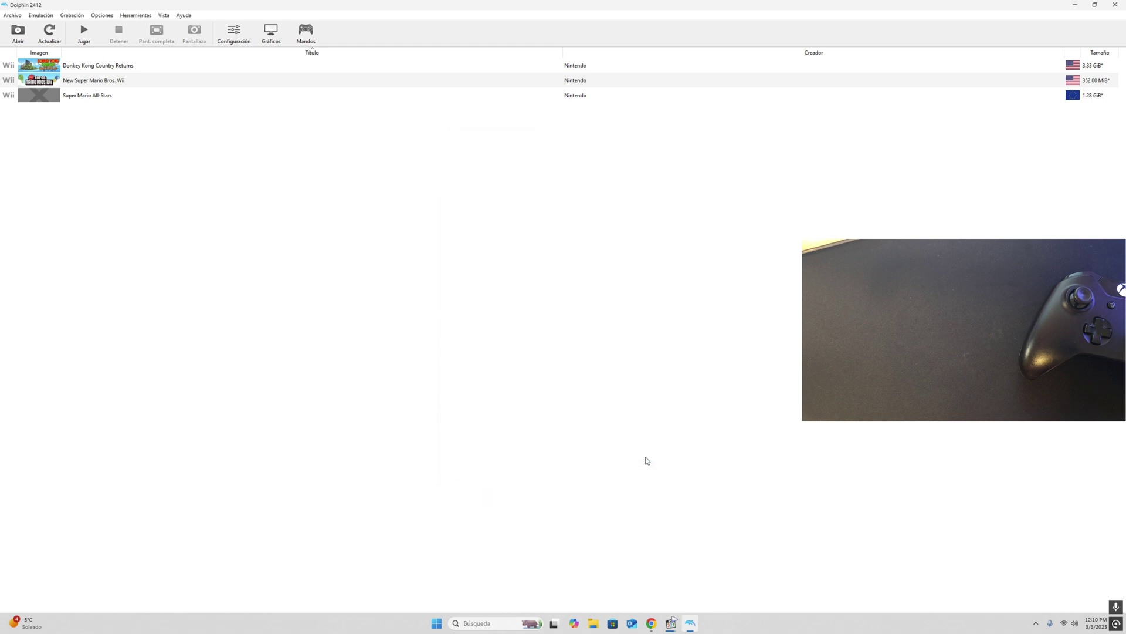
double_click(80, 82)
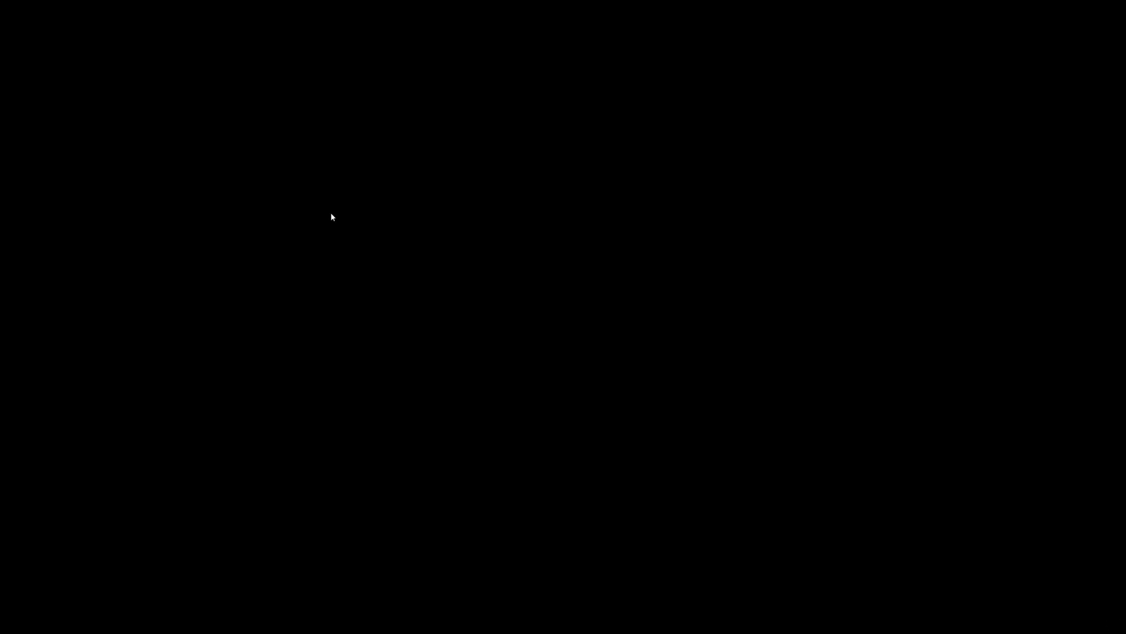